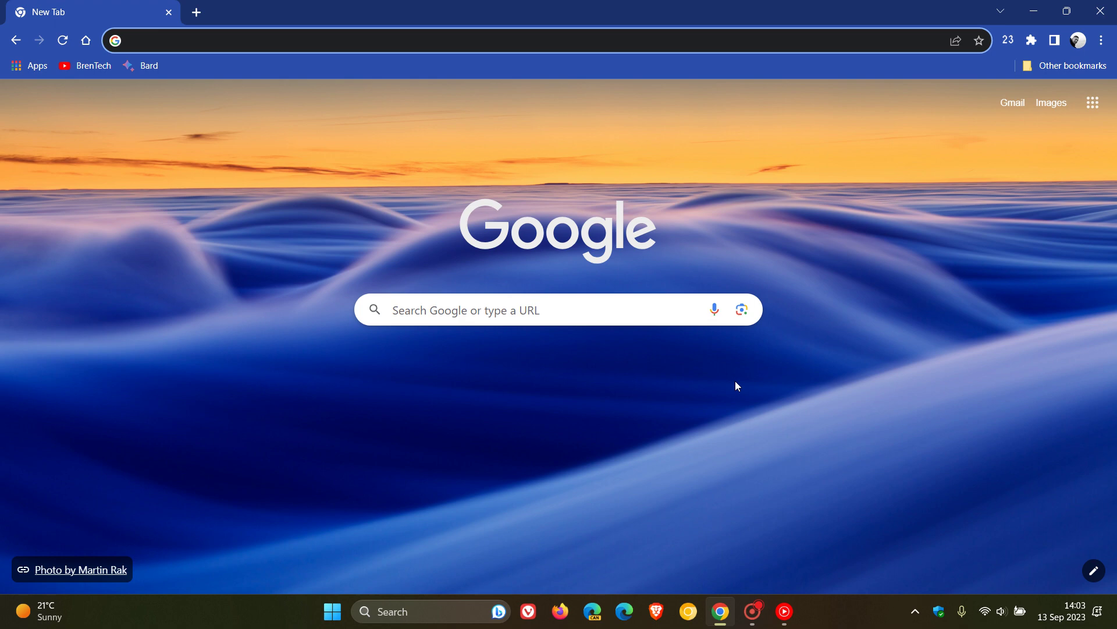
Step: Open the About Google Chrome page from the main menu's Help submenu
left_click(1101, 40)
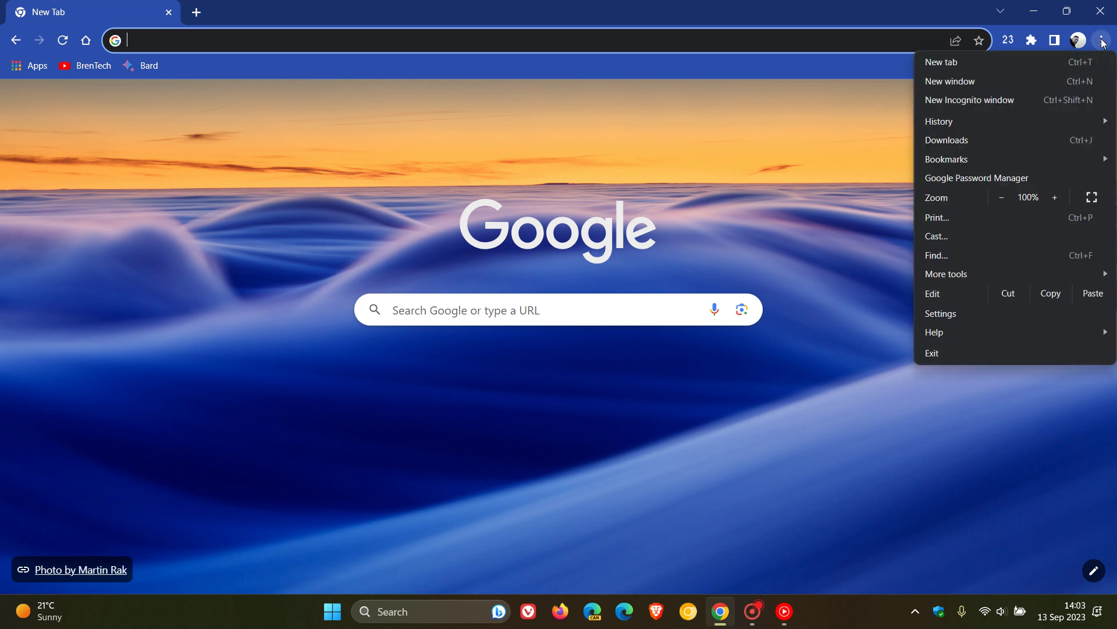
mouse_move(973, 332)
left_click(876, 327)
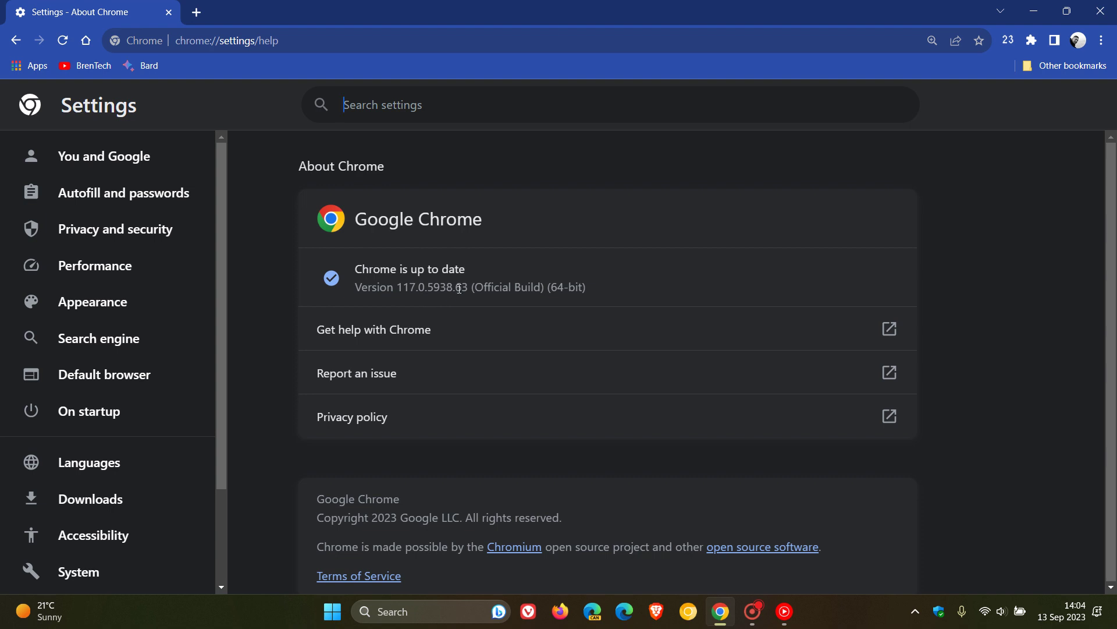
Step: Check that version 117.0.5938.63 is up to date, then return to the New Tab page
left_click_drag(456, 288, 467, 285)
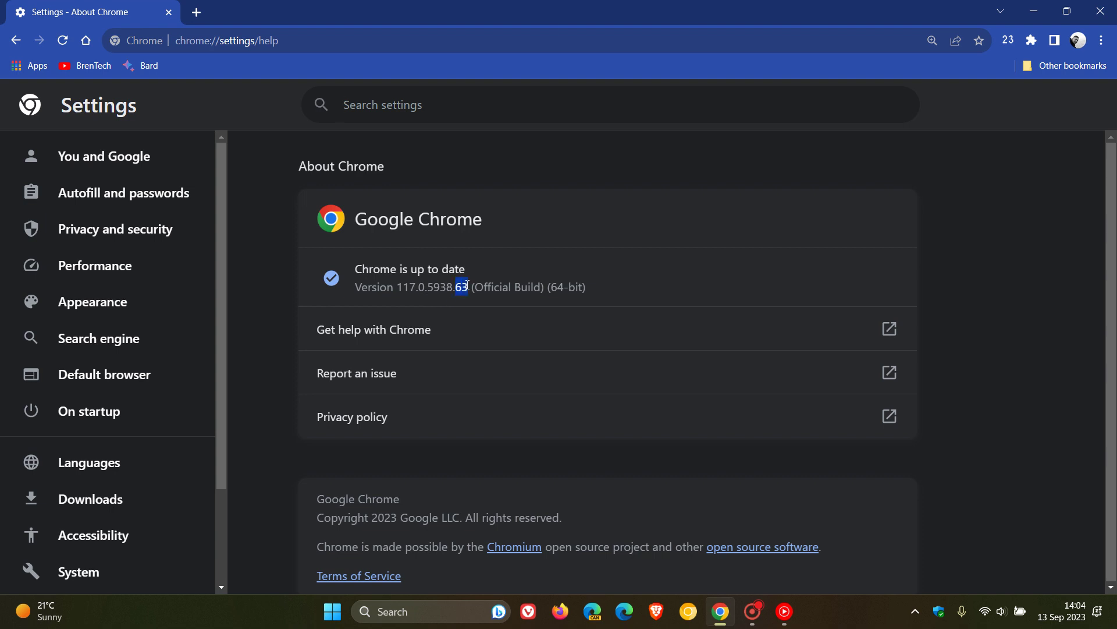
left_click(714, 228)
left_click(86, 41)
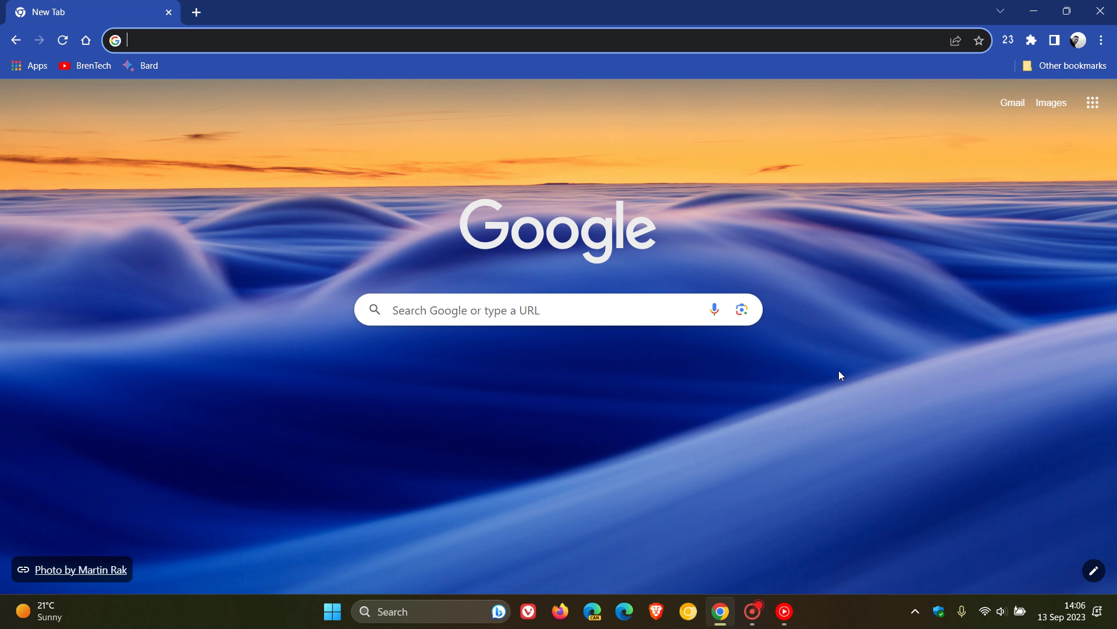
left_click(1102, 39)
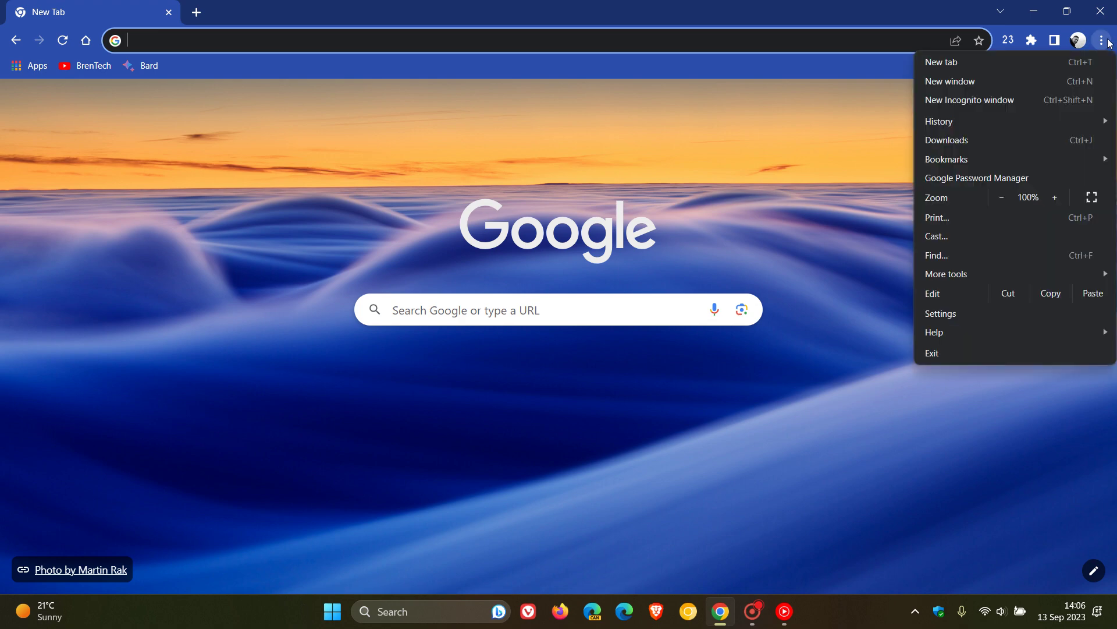
left_click(942, 151)
left_click(1052, 45)
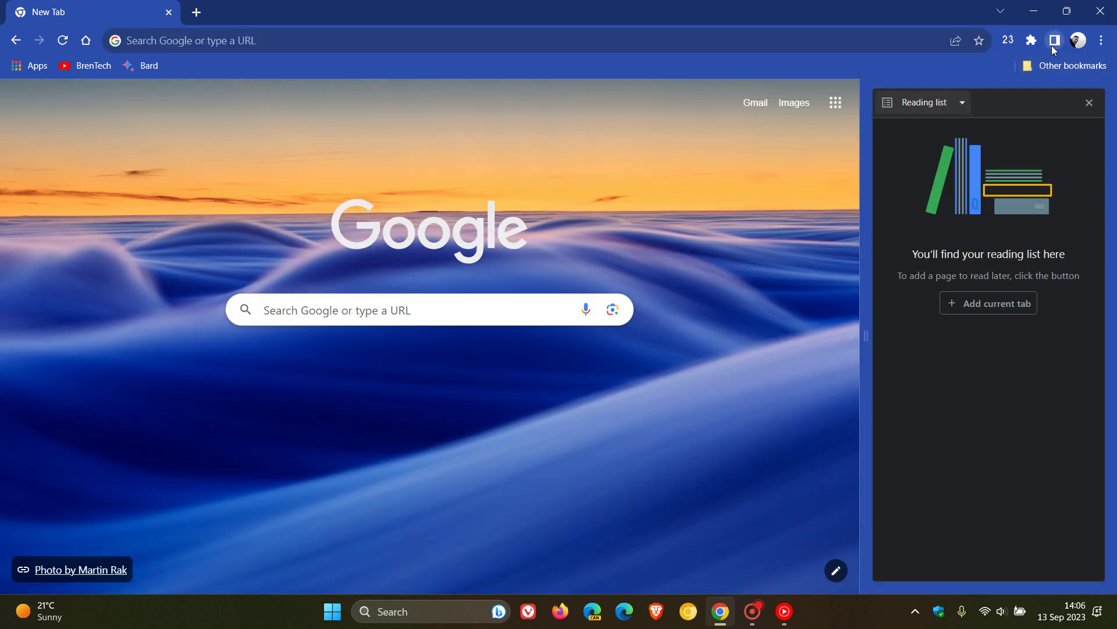
left_click(966, 103)
left_click(934, 184)
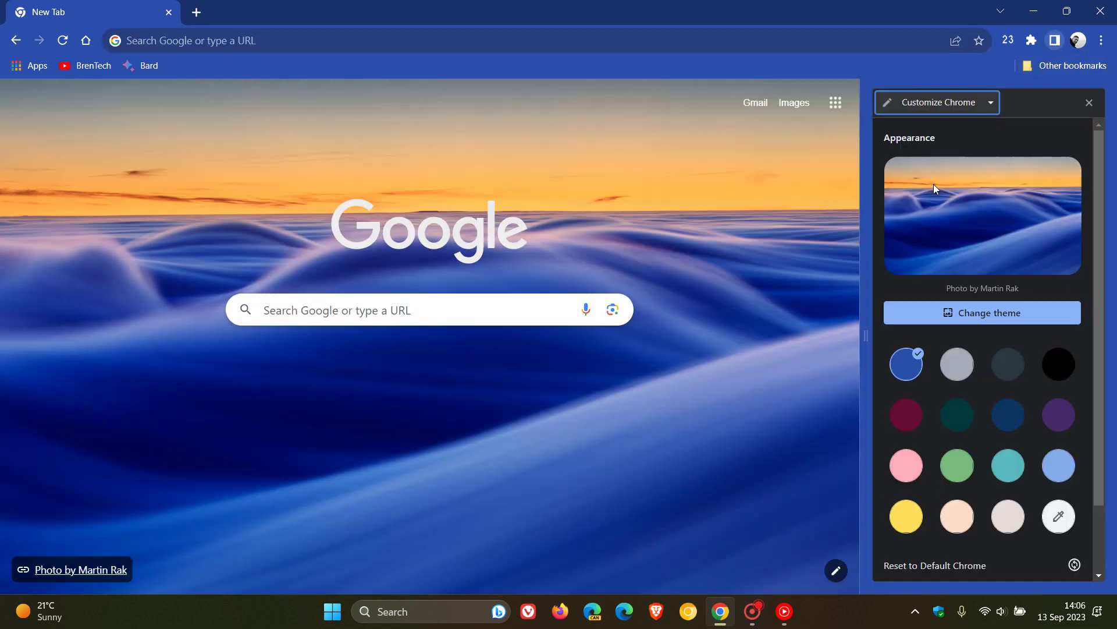
left_click(1090, 103)
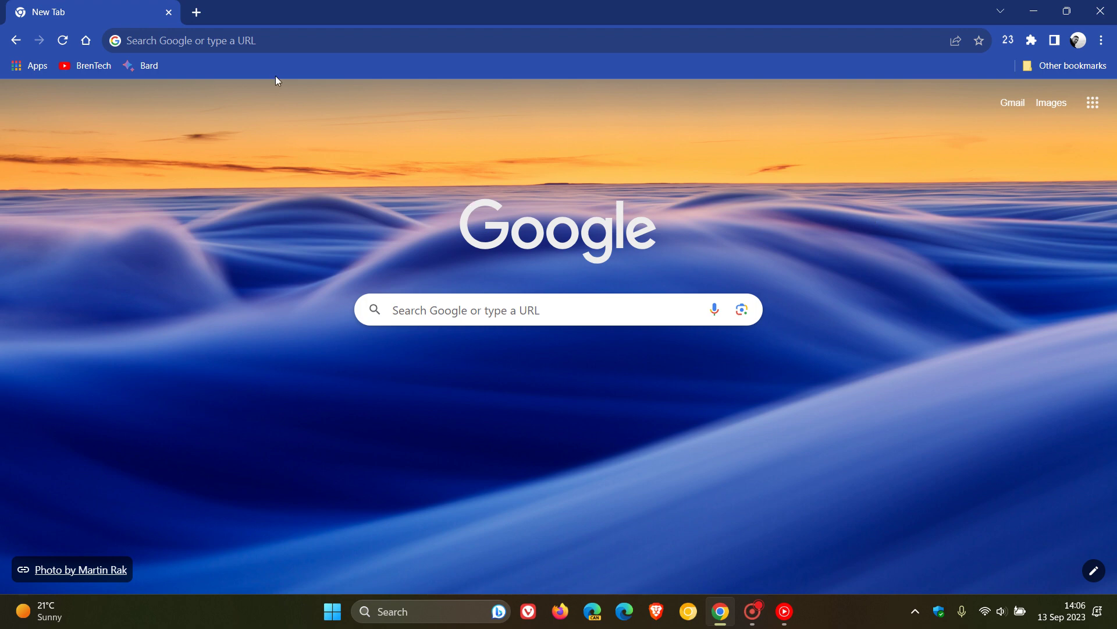
Step: In chrome://flags, enable Chrome Refresh 2023 and Chrome WebUI Refresh 2023, then relaunch
left_click(269, 41)
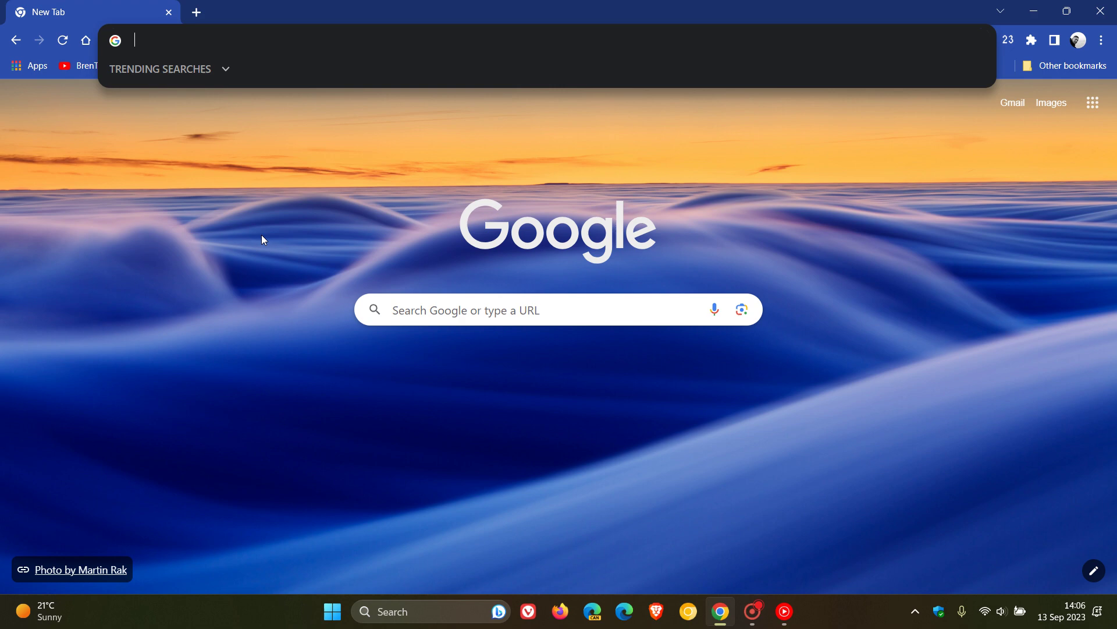
type("cf")
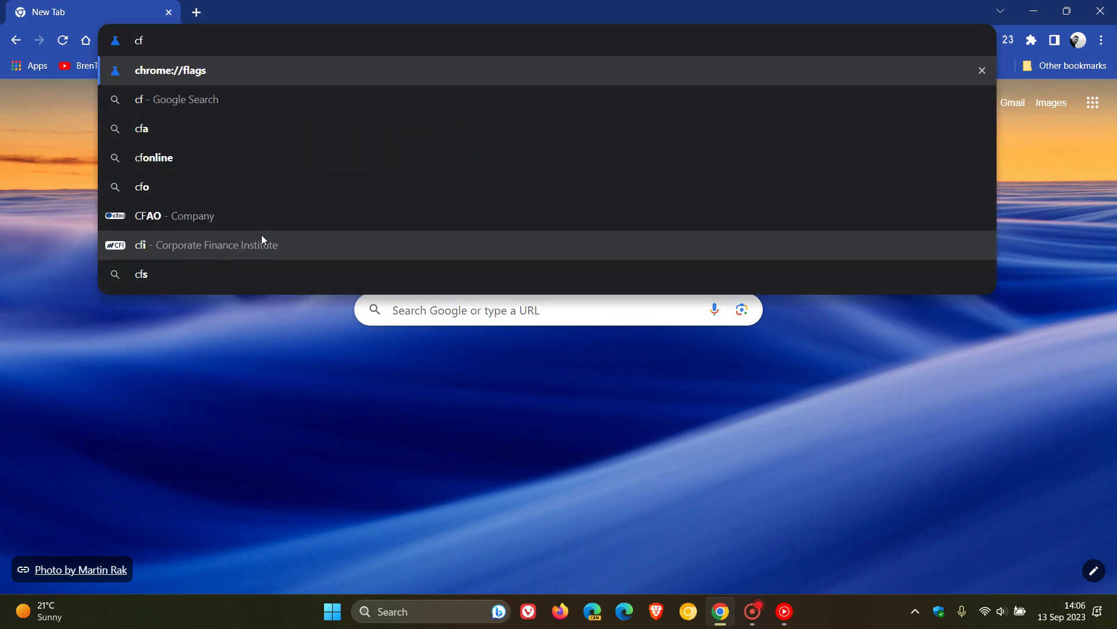
key("Return")
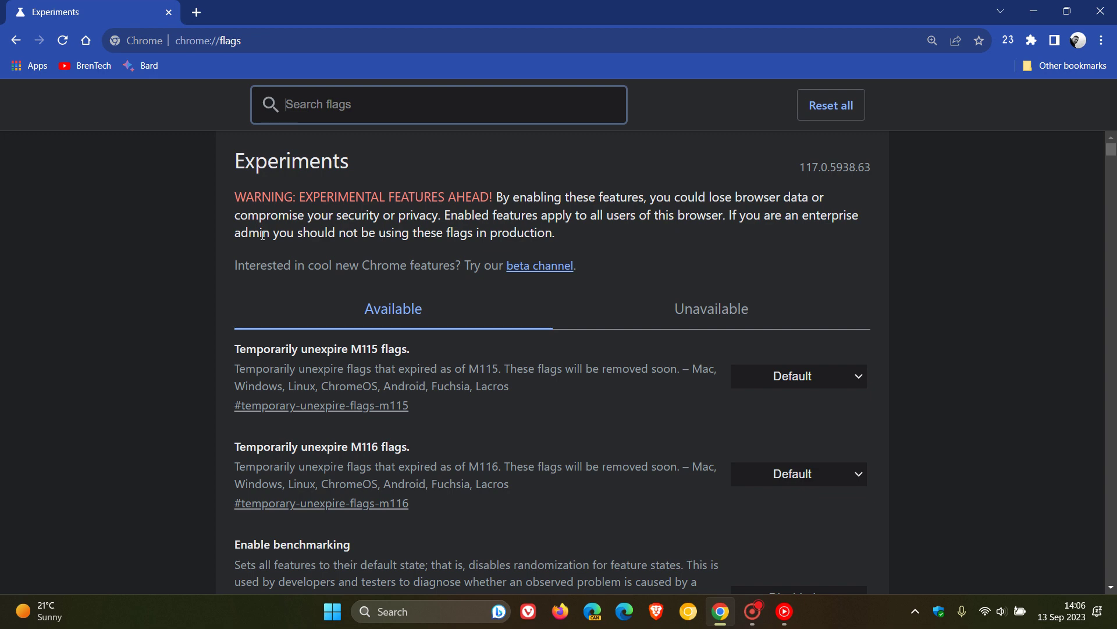
type("re")
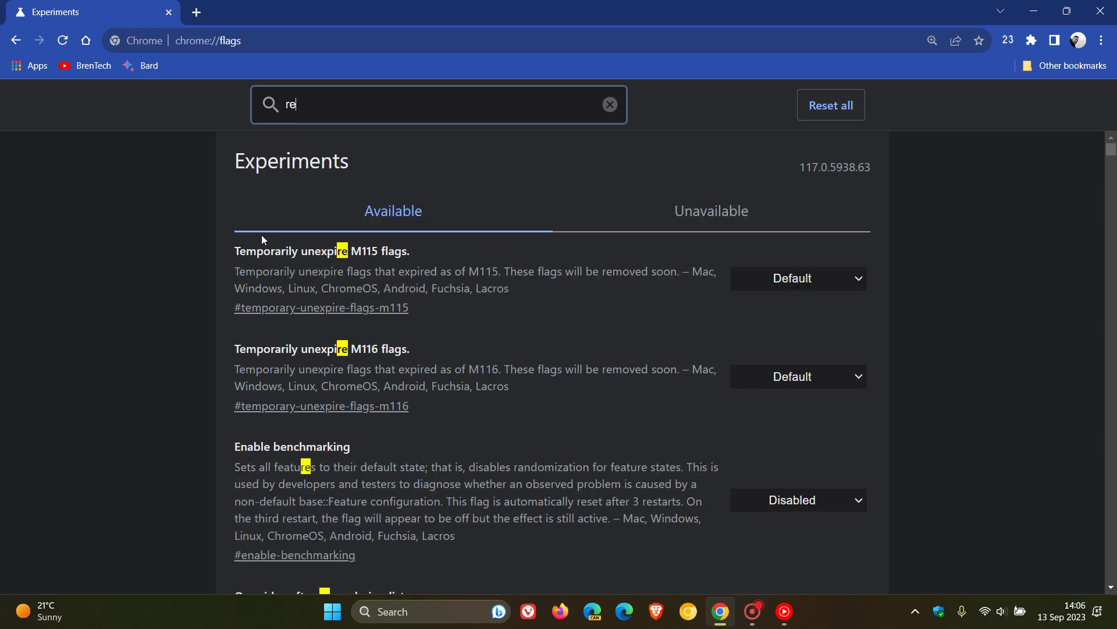
type("fresh")
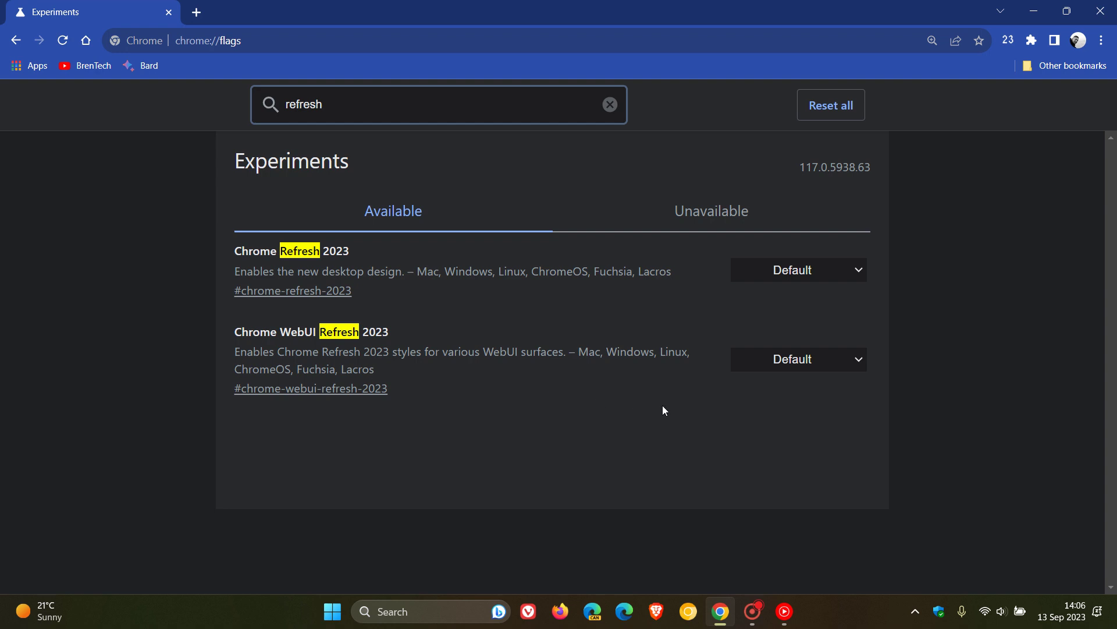
left_click(815, 270)
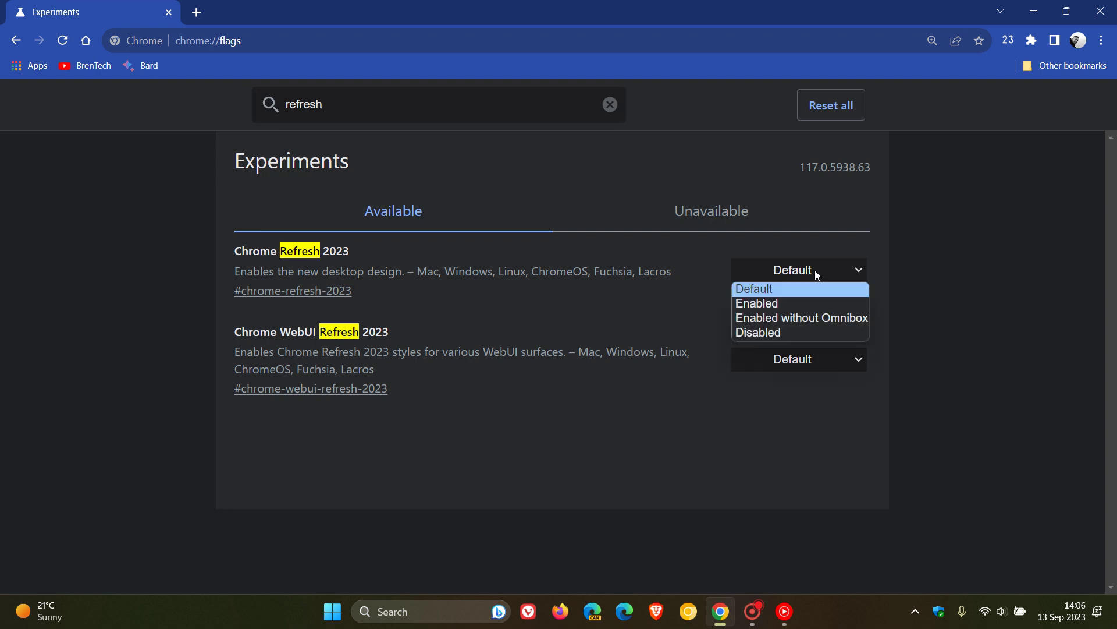
left_click(815, 301)
left_click(817, 365)
left_click(854, 389)
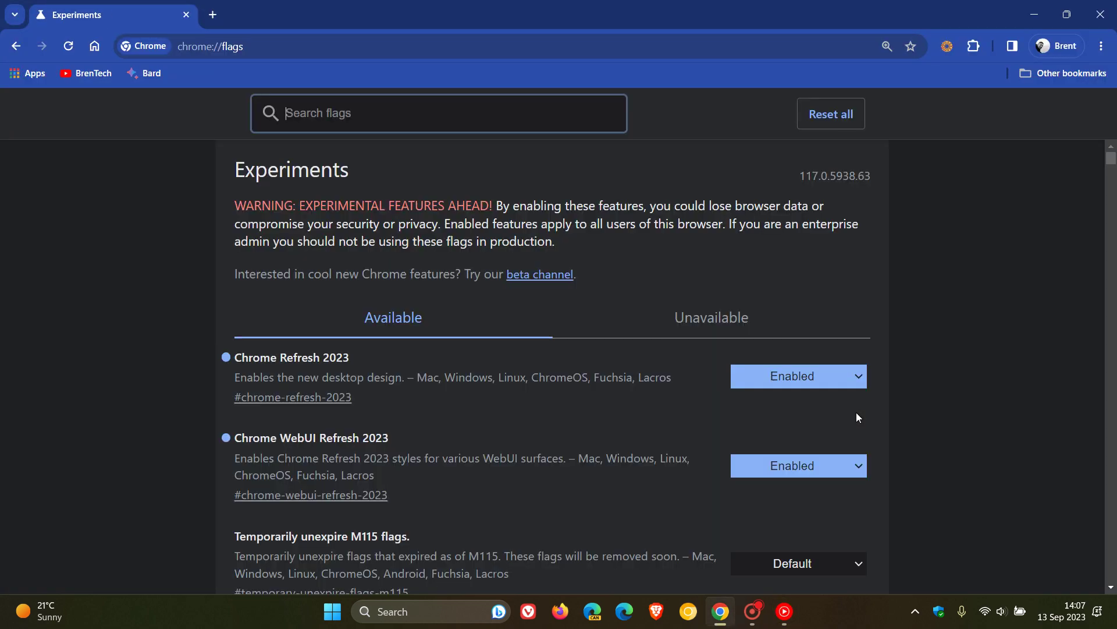
Step: Return to the New Tab page in the redesigned browser with the Home button
left_click(95, 46)
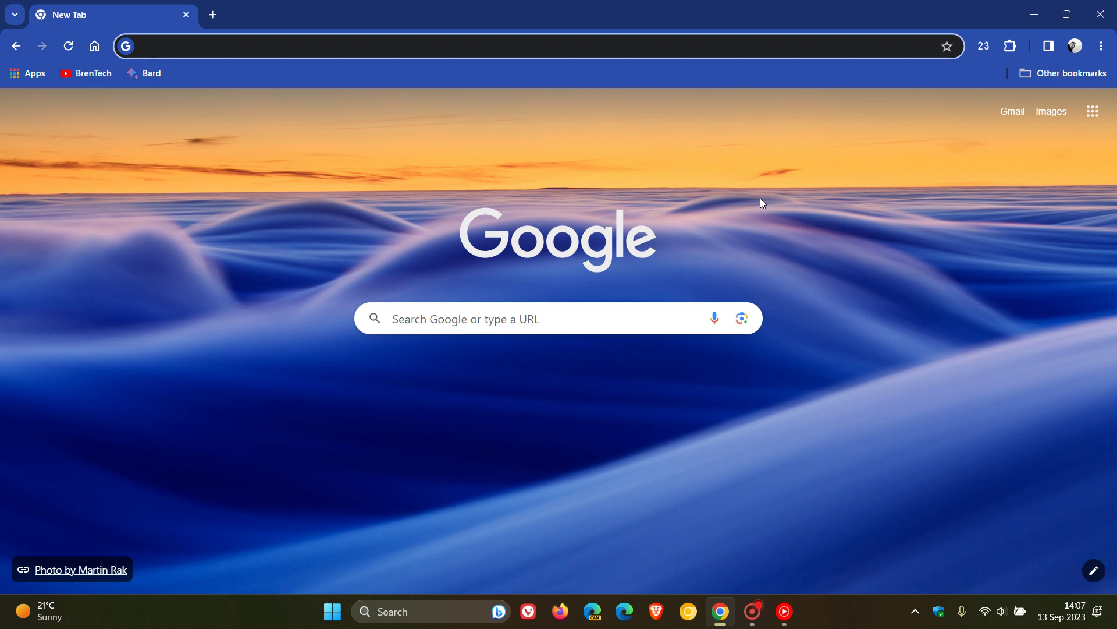
left_click(14, 17)
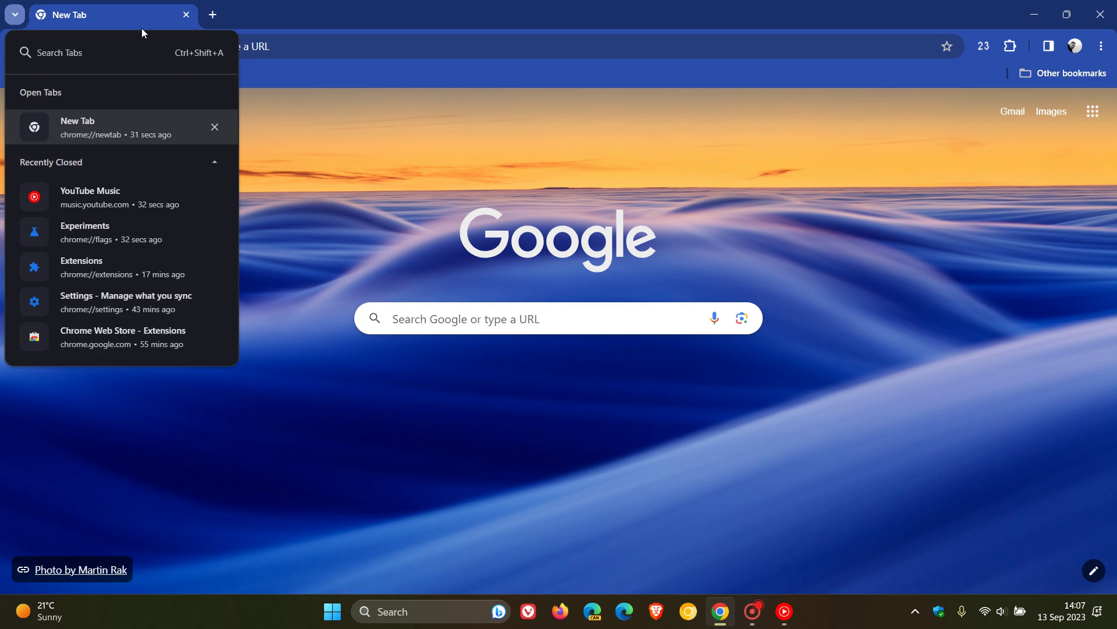
left_click(382, 115)
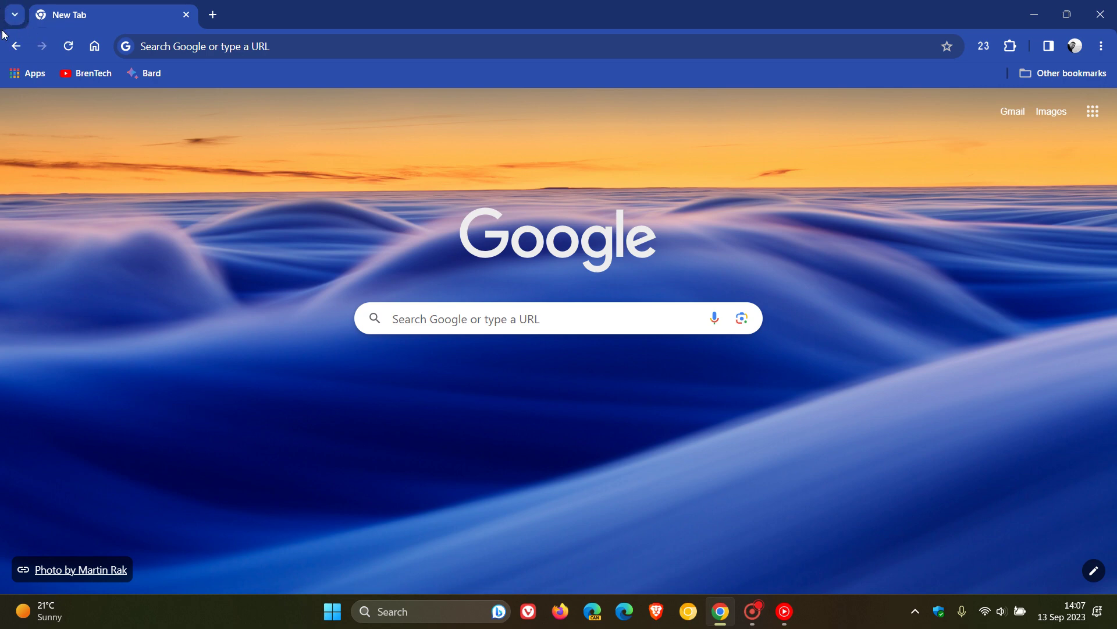
left_click(15, 18)
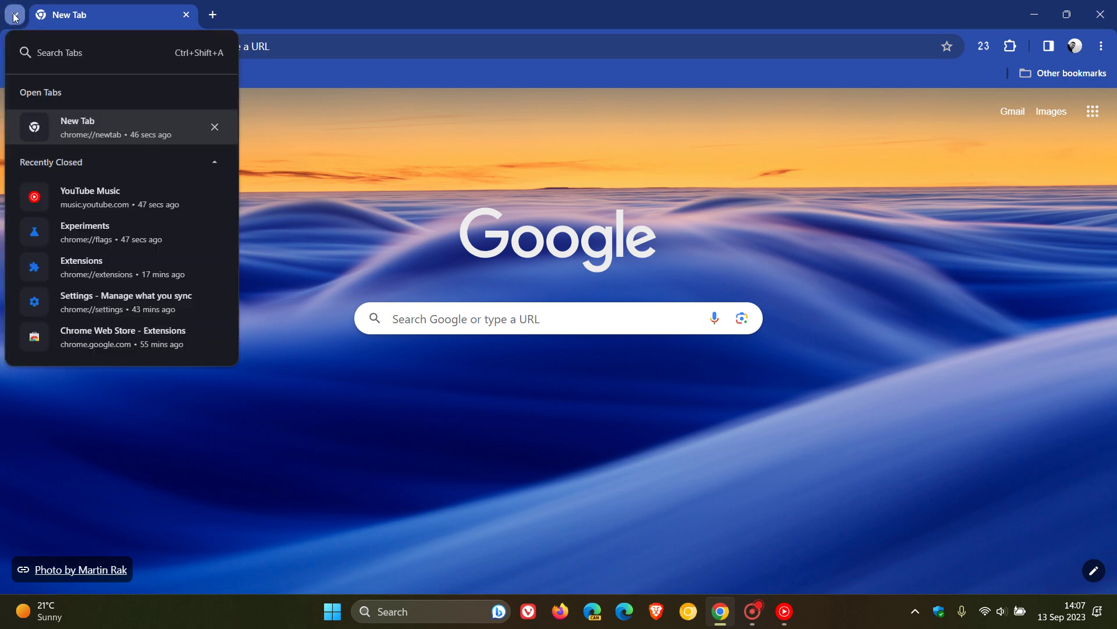
left_click(265, 120)
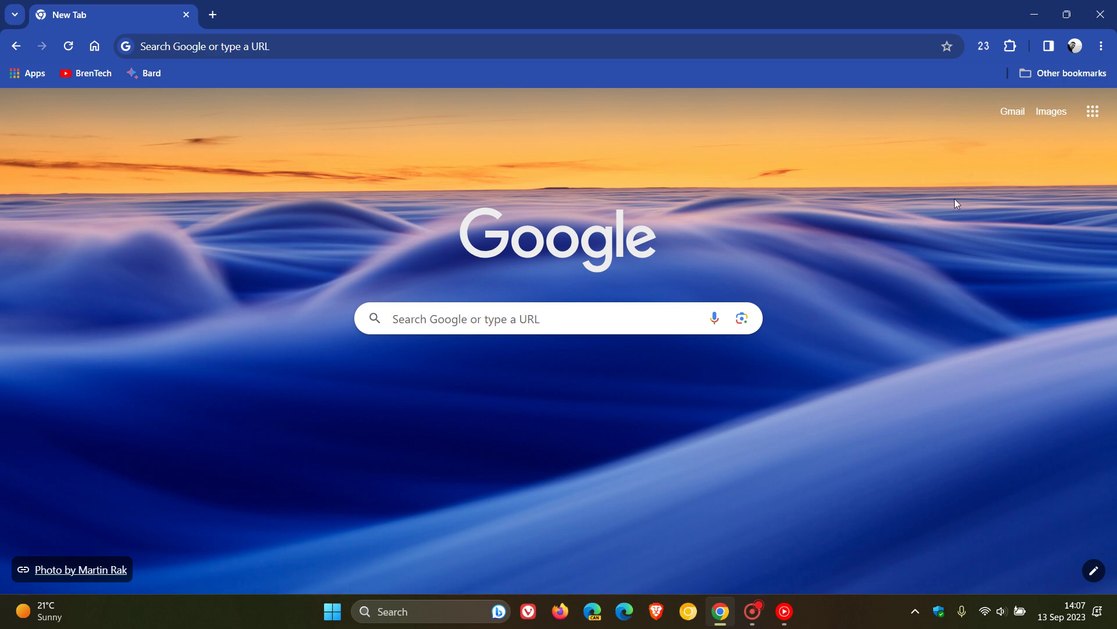
left_click(1011, 50)
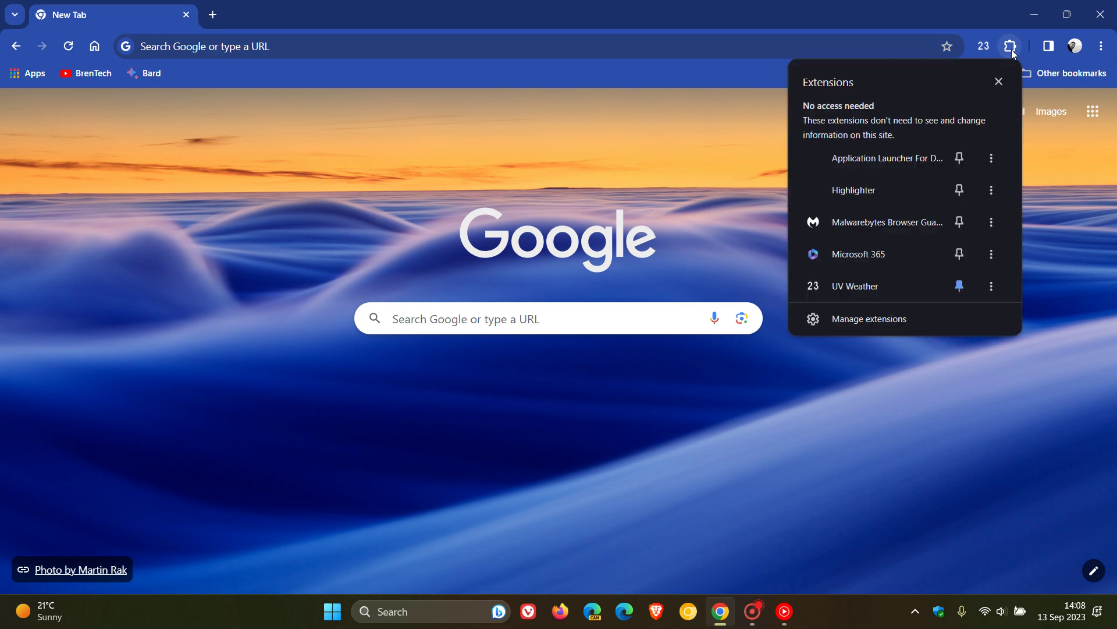
left_click(912, 327)
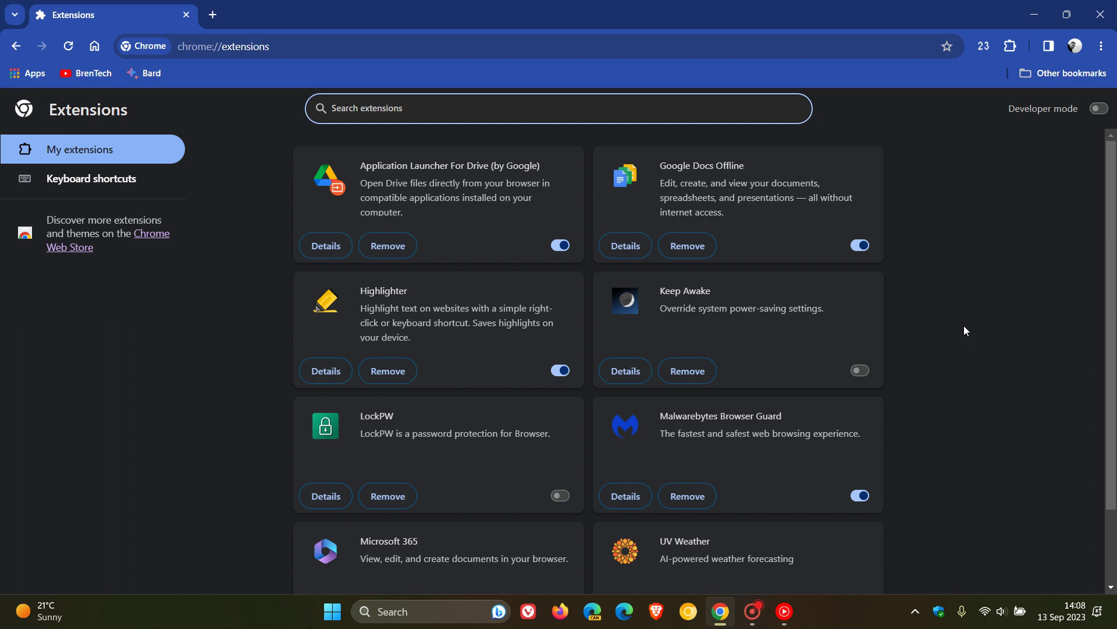
left_click(212, 15)
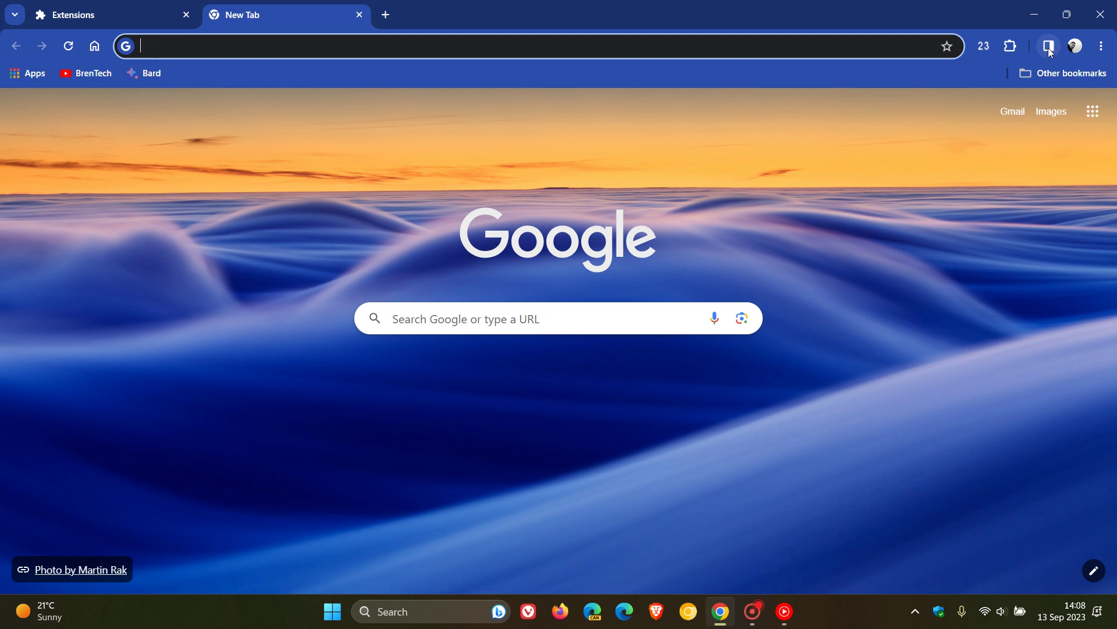
Step: Open Customize Chrome in the side panel and try the Light, Dark and Device appearances
left_click(1050, 50)
left_click(955, 109)
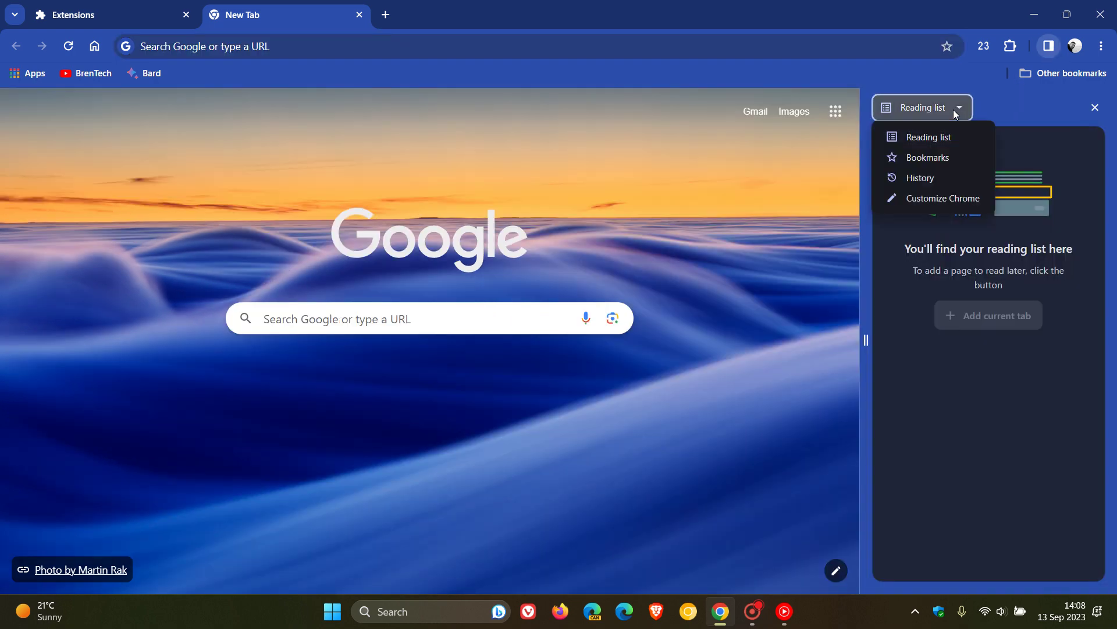
left_click(931, 199)
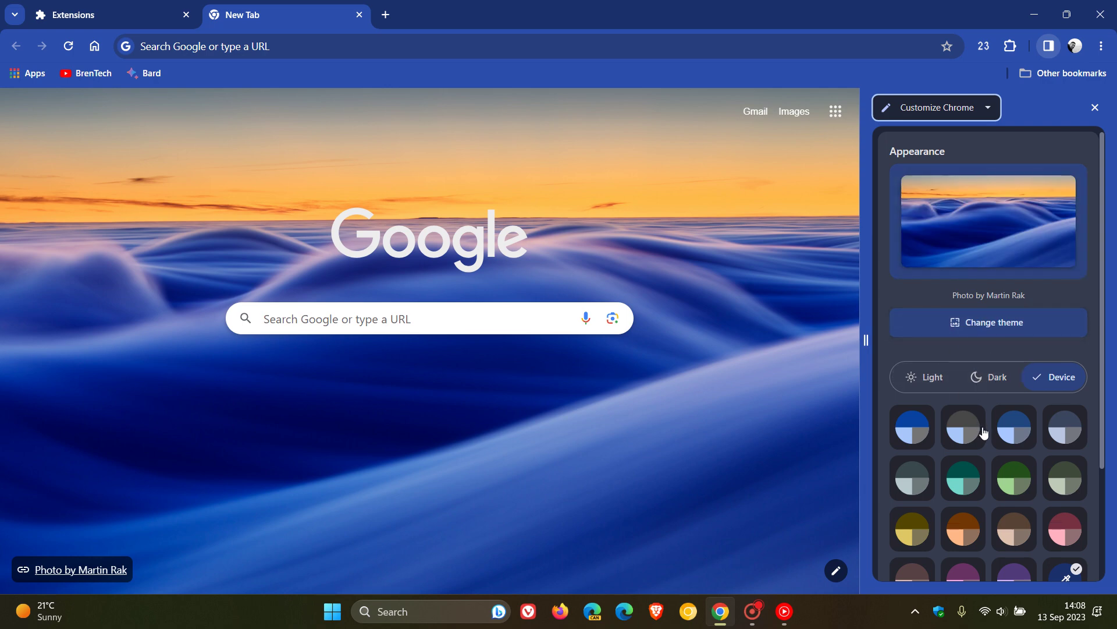
left_click(923, 383)
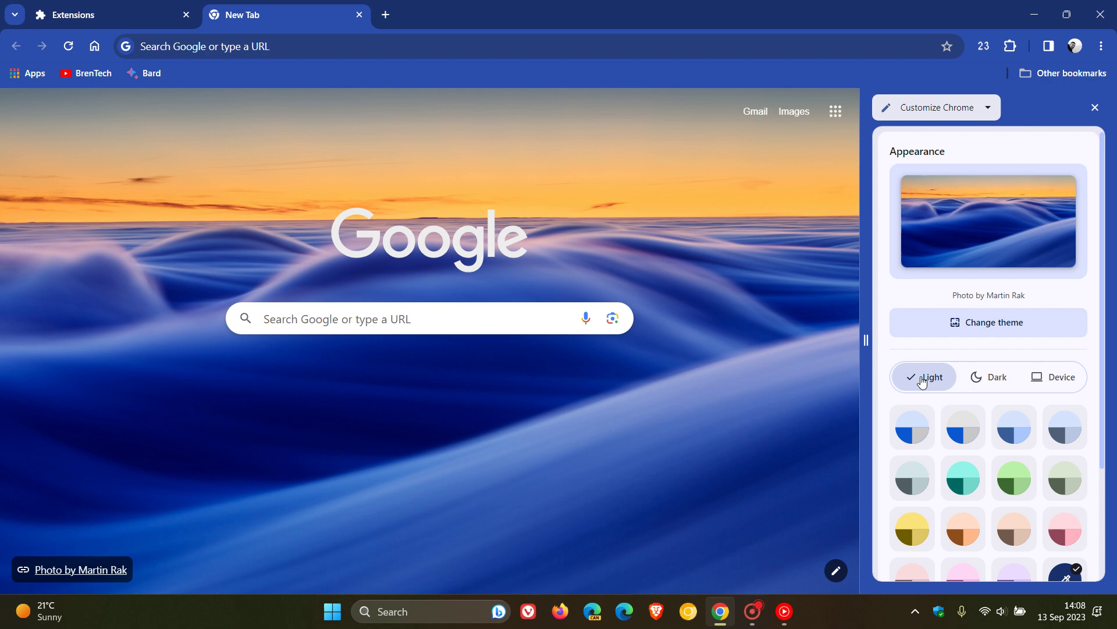
left_click(981, 380)
left_click(1061, 382)
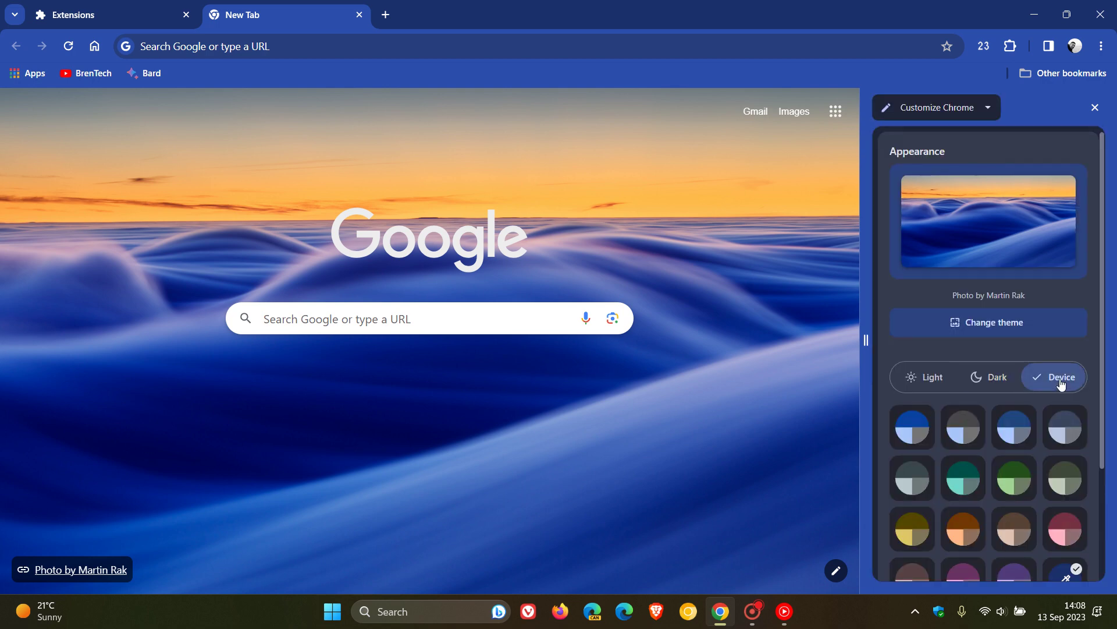
Step: Apply the Aqua colour and set the blue dunes Landscapes photo as the background
scroll(1050, 387, "down", 3)
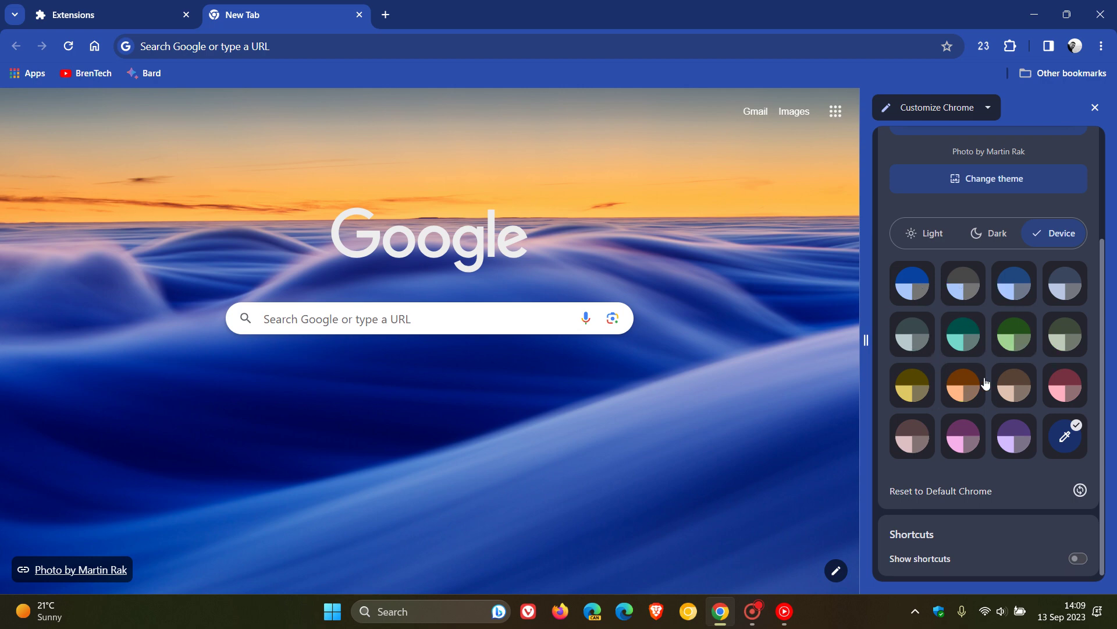
left_click(966, 343)
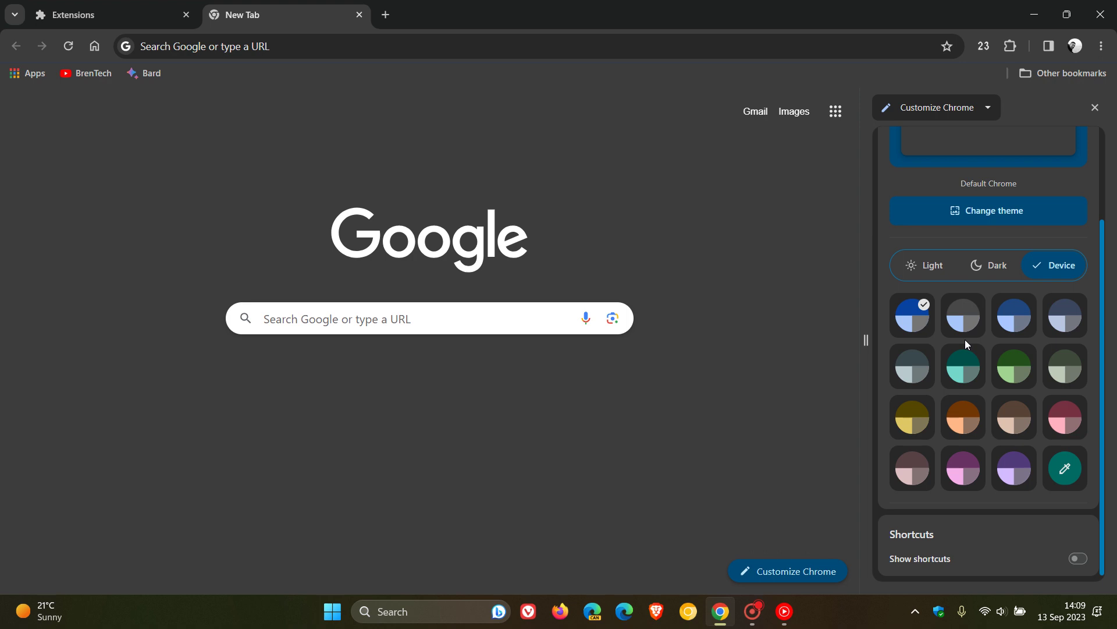
left_click(982, 211)
left_click(980, 556)
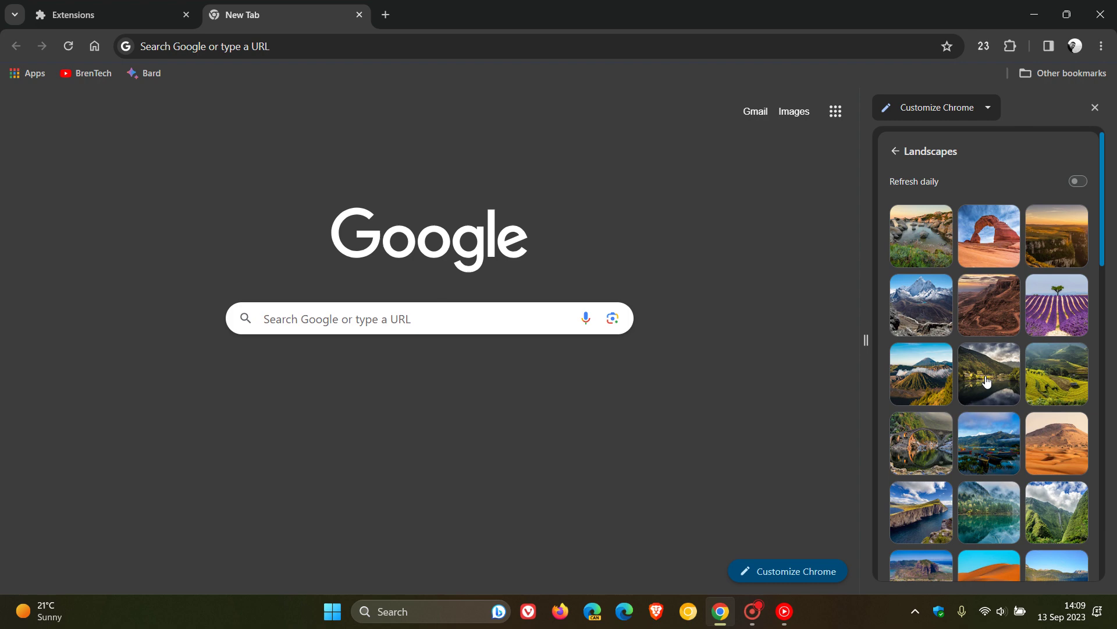
scroll(986, 375, "down", 5)
left_click(921, 449)
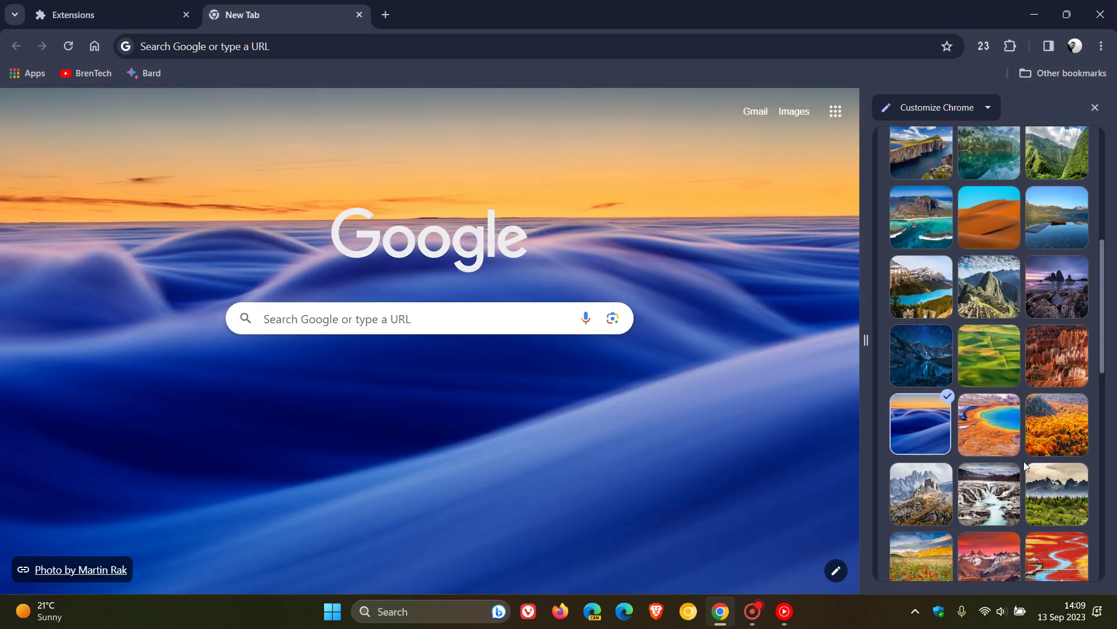
scroll(1021, 469, "up", 5)
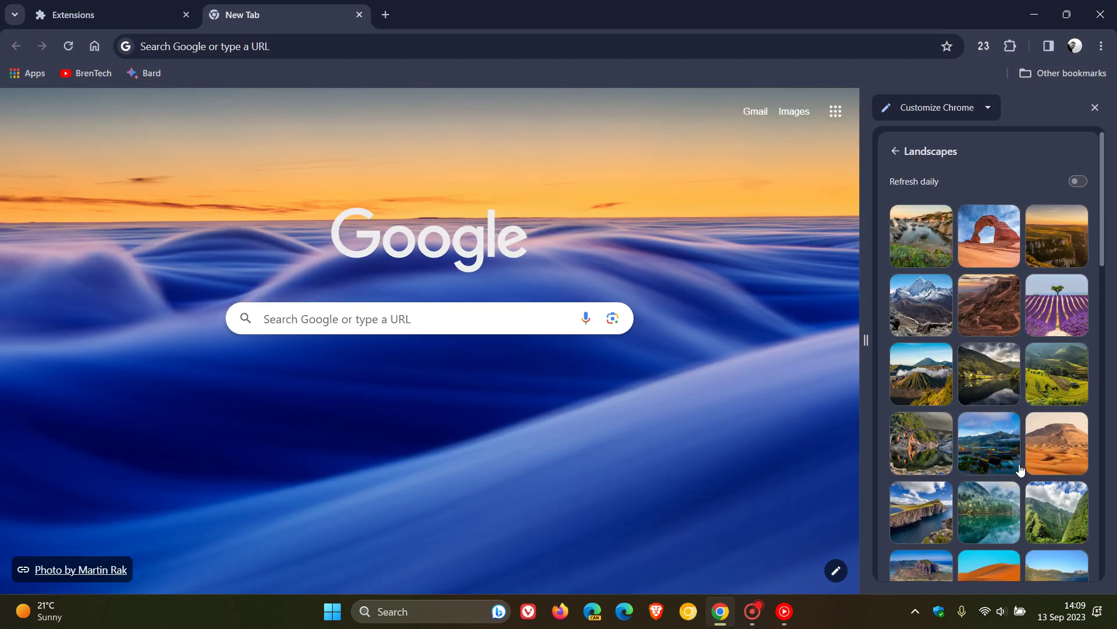
left_click(894, 156)
left_click(894, 155)
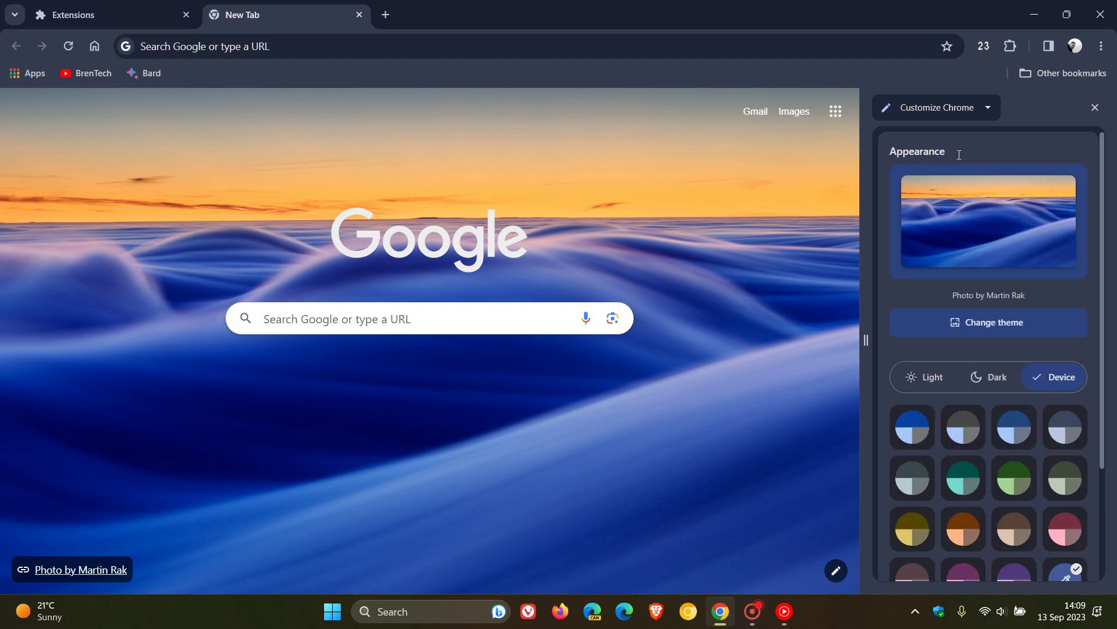
Step: Switch to the first blue colour preset, close the panel, and open the main menu
left_click(911, 435)
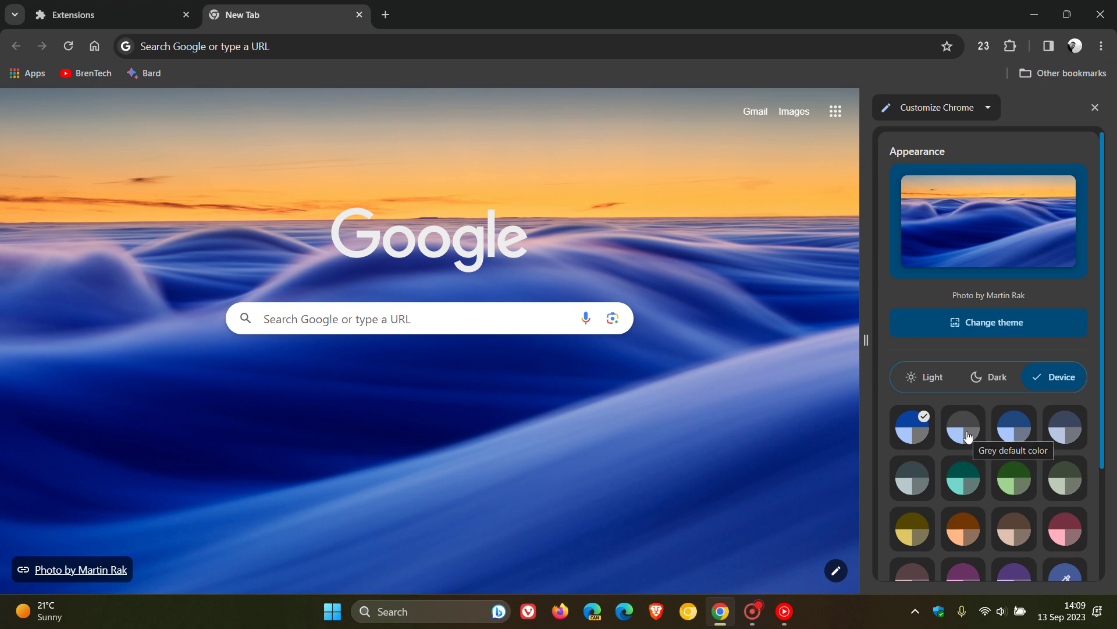
left_click(1096, 109)
left_click(1102, 50)
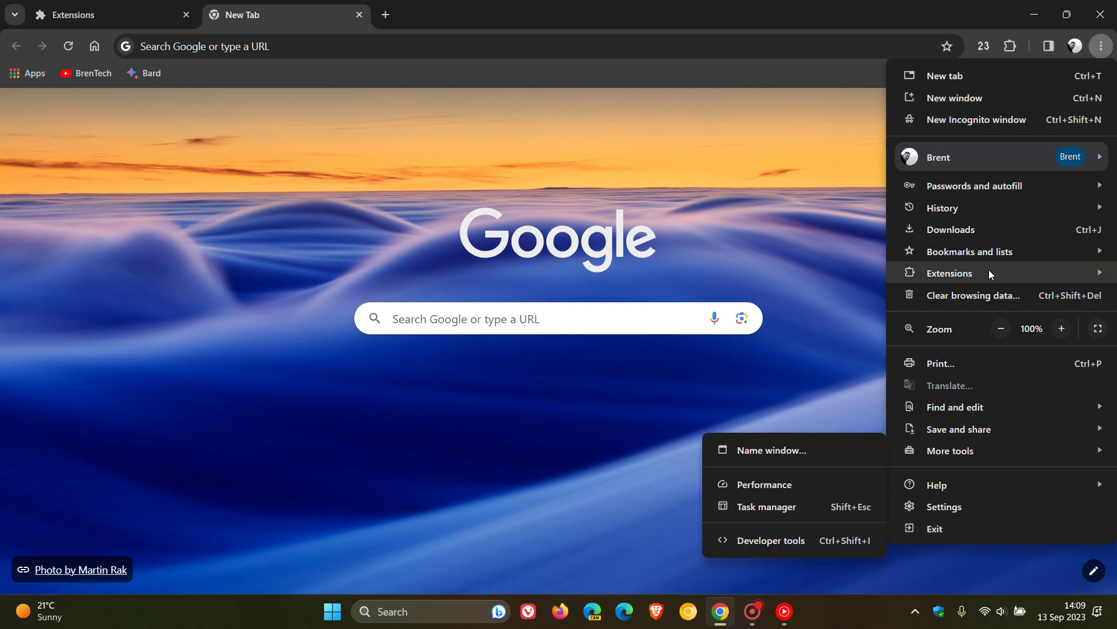
Step: Explore the main menu's profile and Passwords and autofill entries, then dismiss the menu
left_click(844, 170)
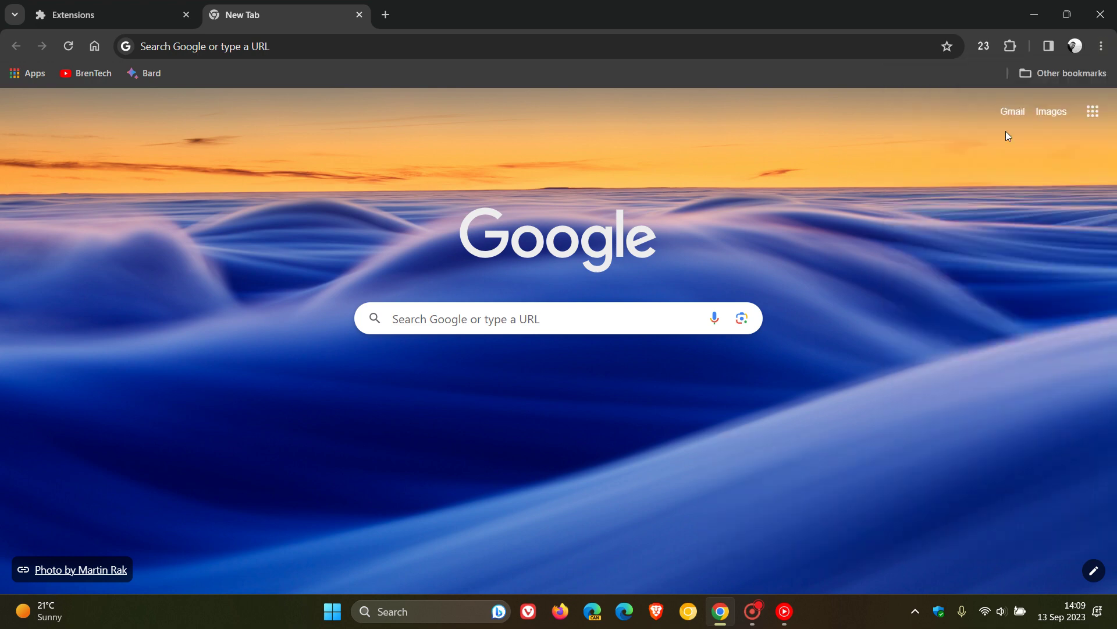
left_click(1101, 46)
mouse_move(978, 154)
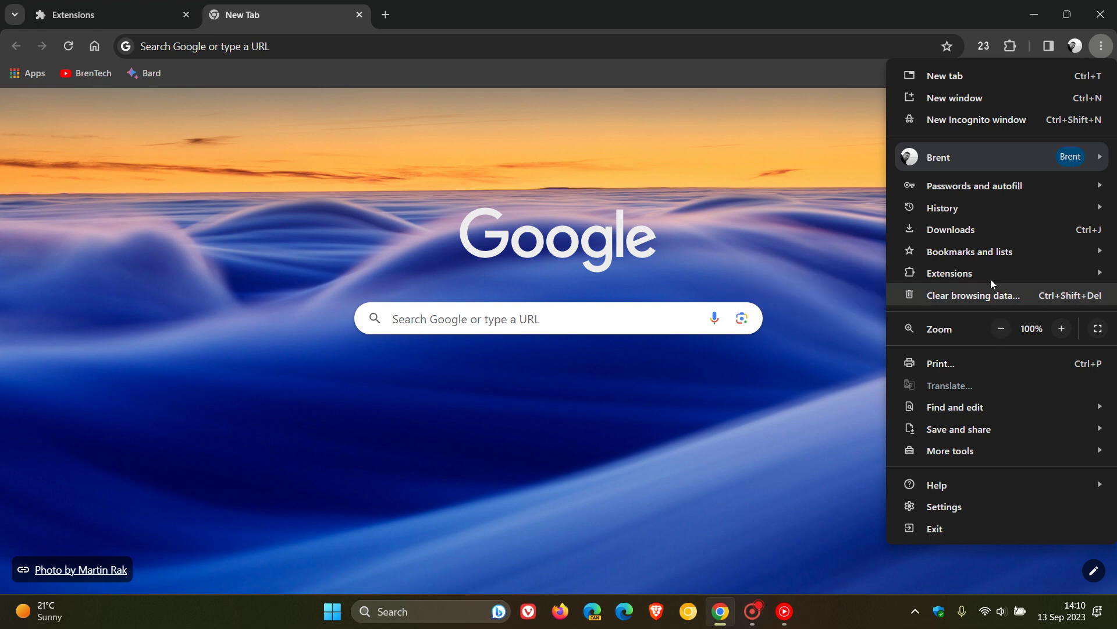
mouse_move(977, 194)
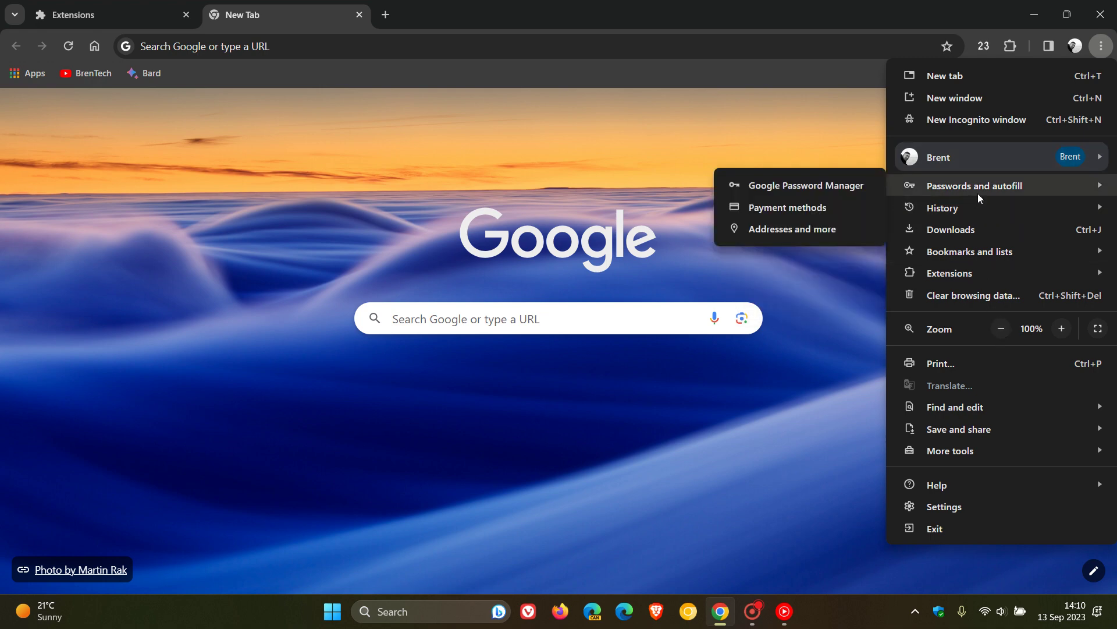
left_click(842, 337)
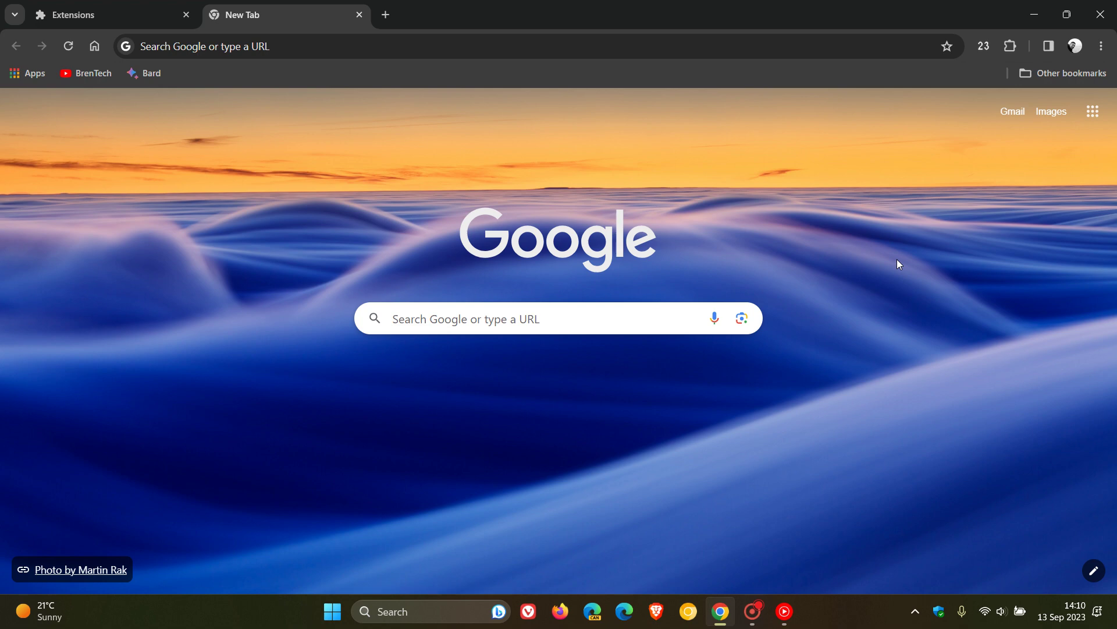
Step: Open the new Chrome Web Store preview from the Extensions tab and revert to the original store
left_click(142, 21)
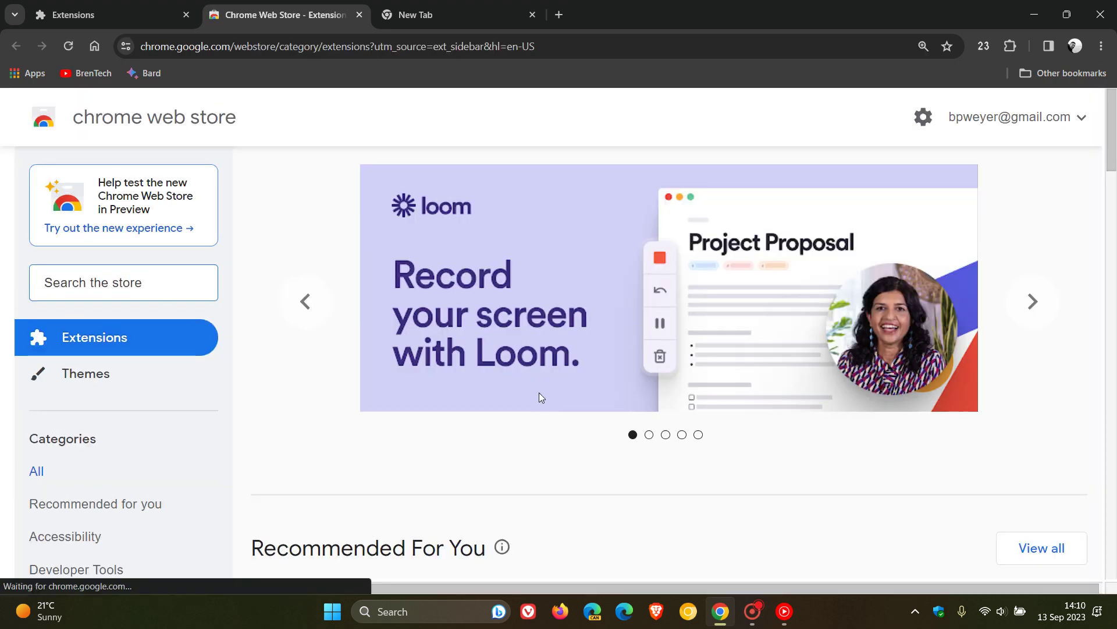
left_click(153, 232)
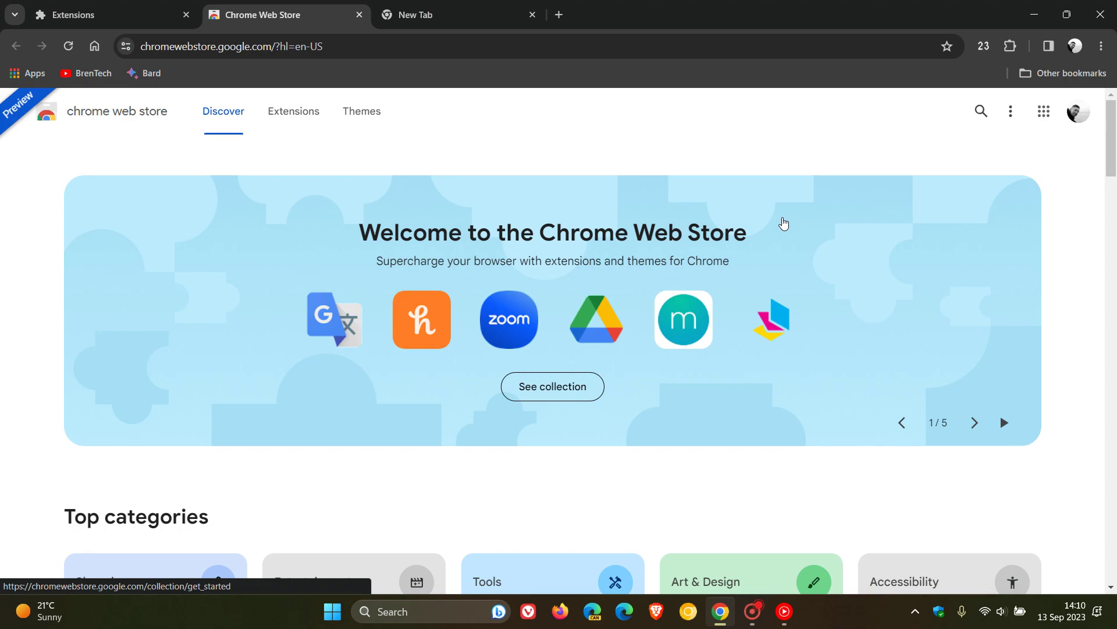
scroll(784, 224, "down", 15)
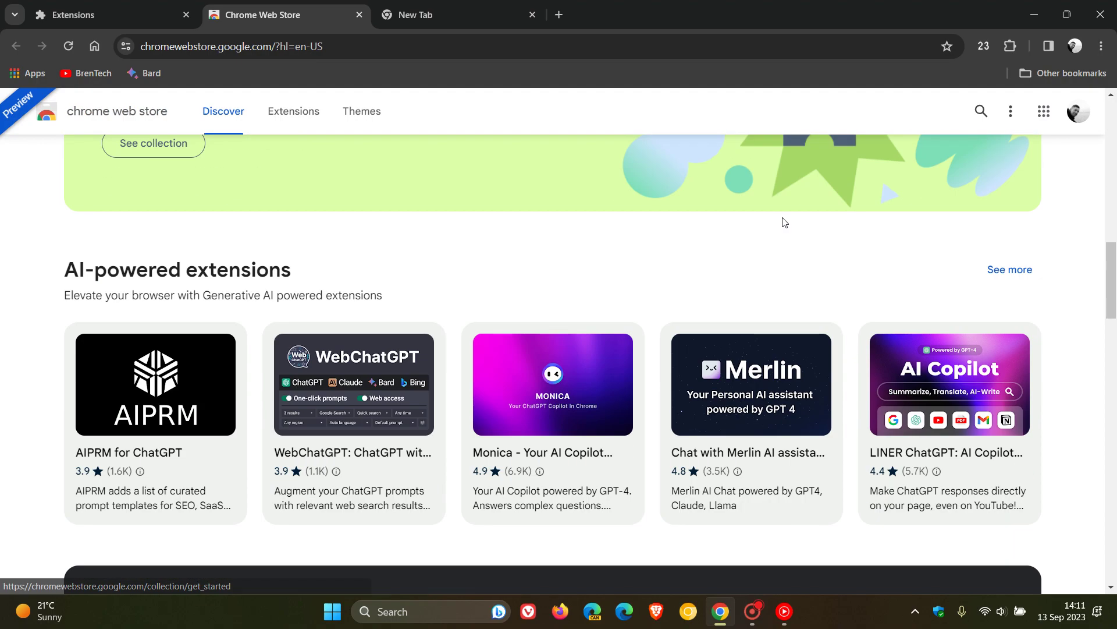
scroll(784, 222, "down", 11)
scroll(784, 222, "up", 5)
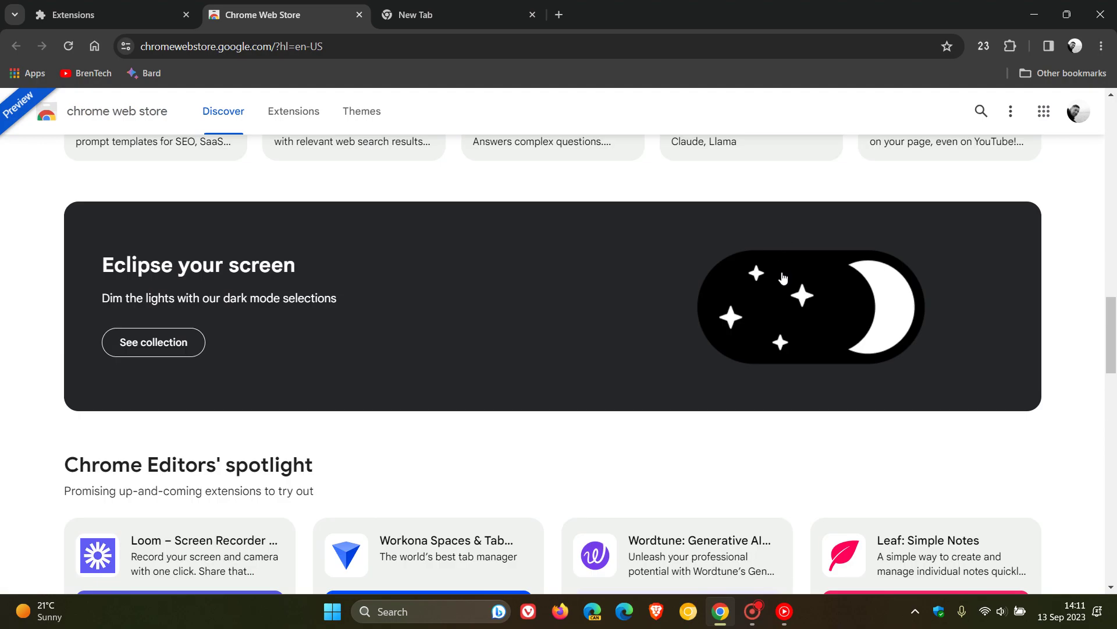
scroll(783, 278, "up", 20)
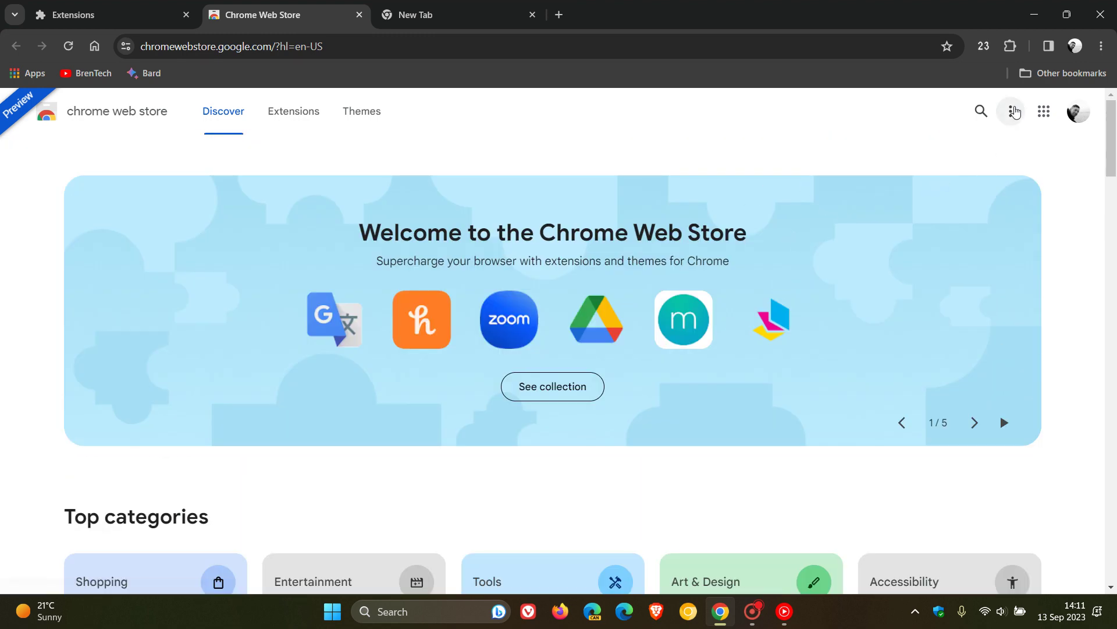
left_click(1013, 110)
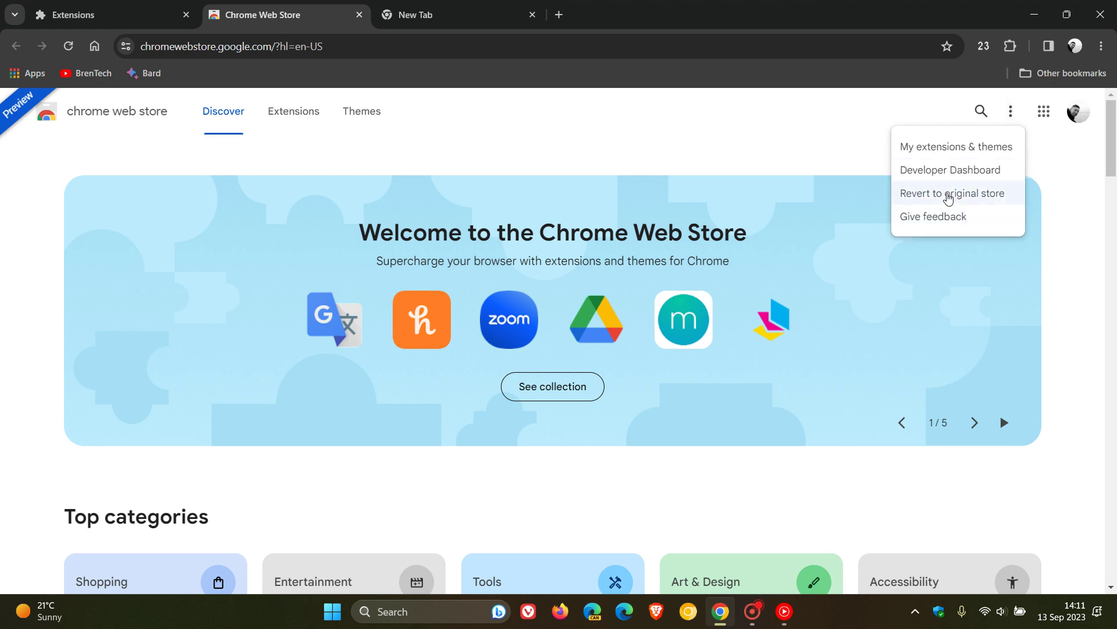
left_click(949, 198)
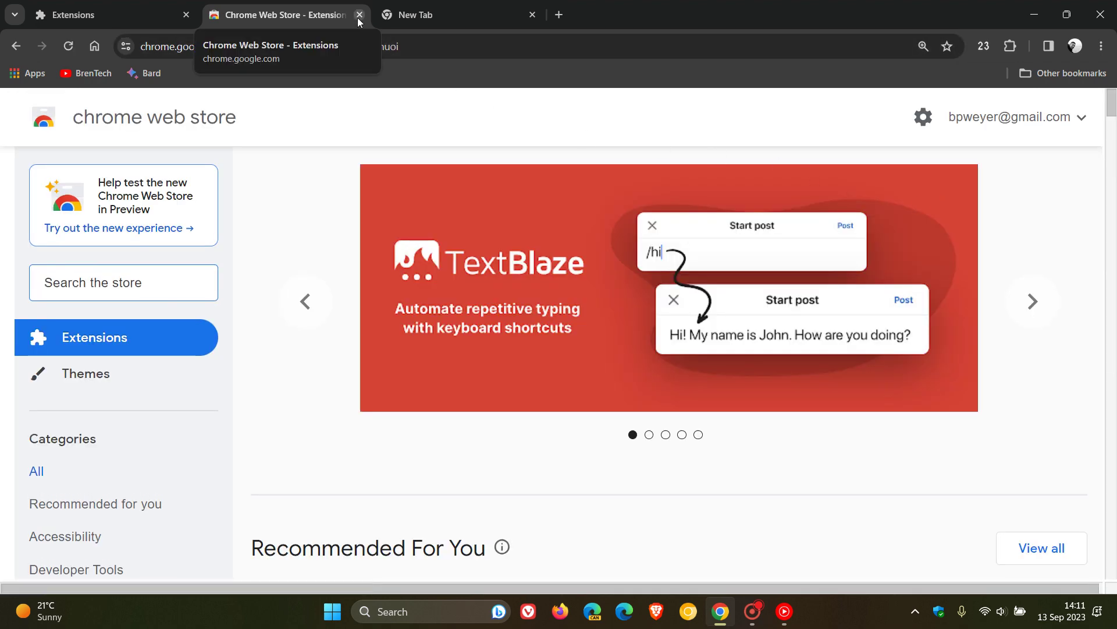
Step: Close the Web Store tab and open Settings > Privacy and security > Ad privacy
left_click(359, 14)
left_click(281, 13)
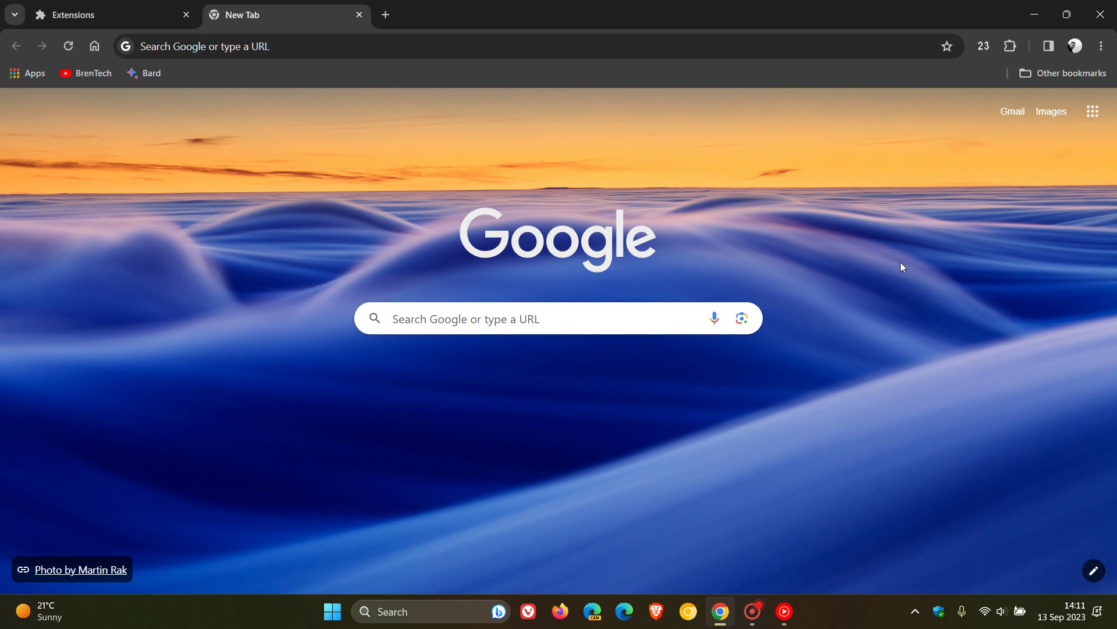
left_click(1102, 46)
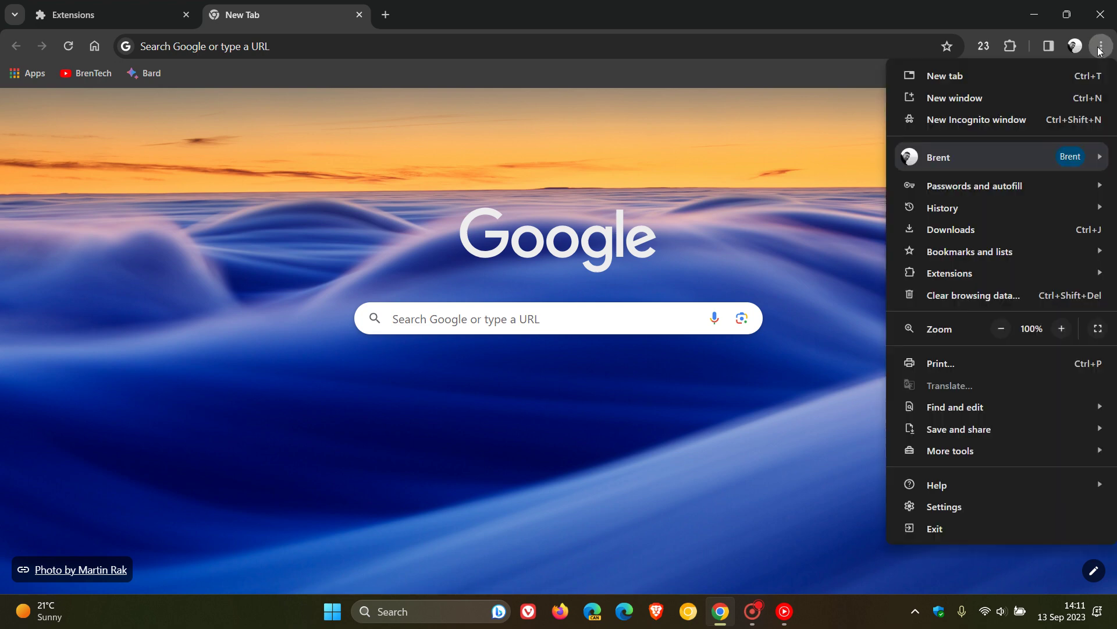
left_click(948, 505)
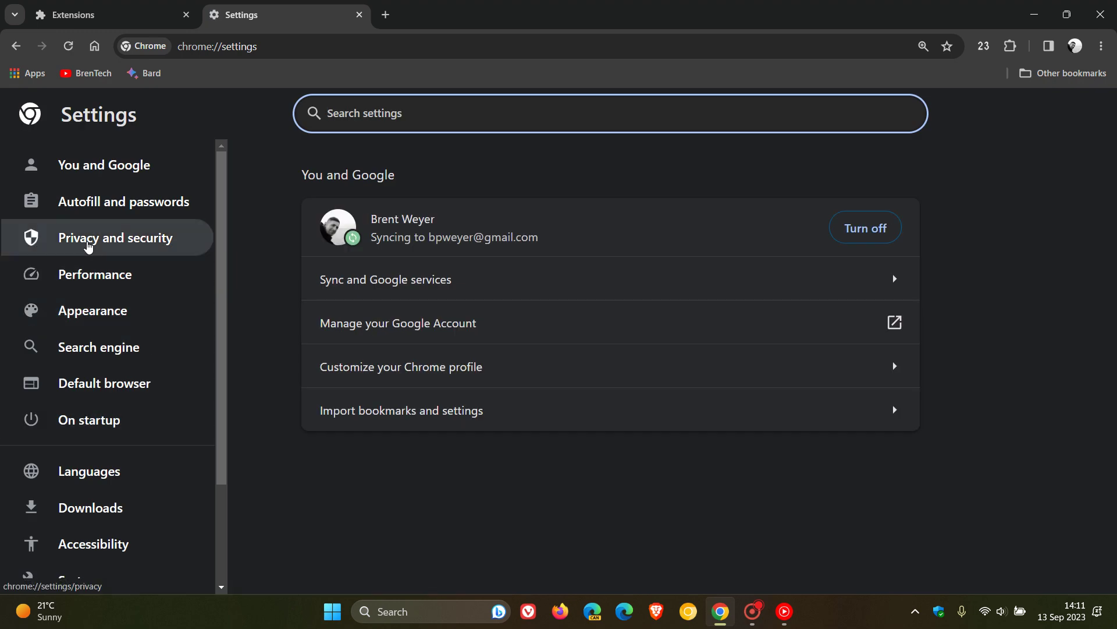
left_click(88, 244)
scroll(661, 303, "down", 2)
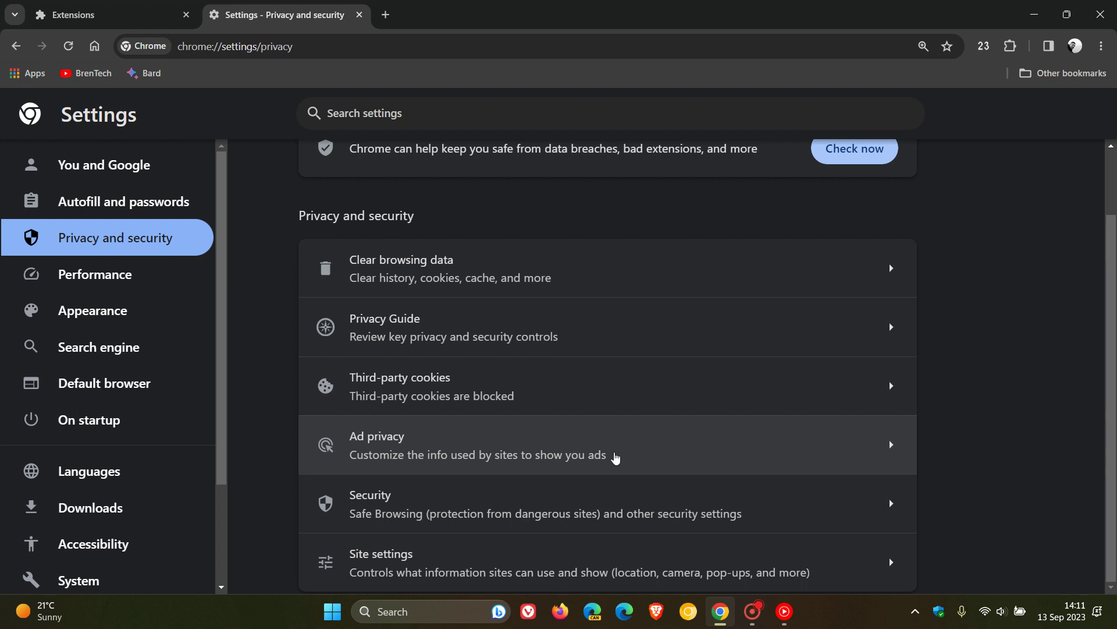
left_click(615, 447)
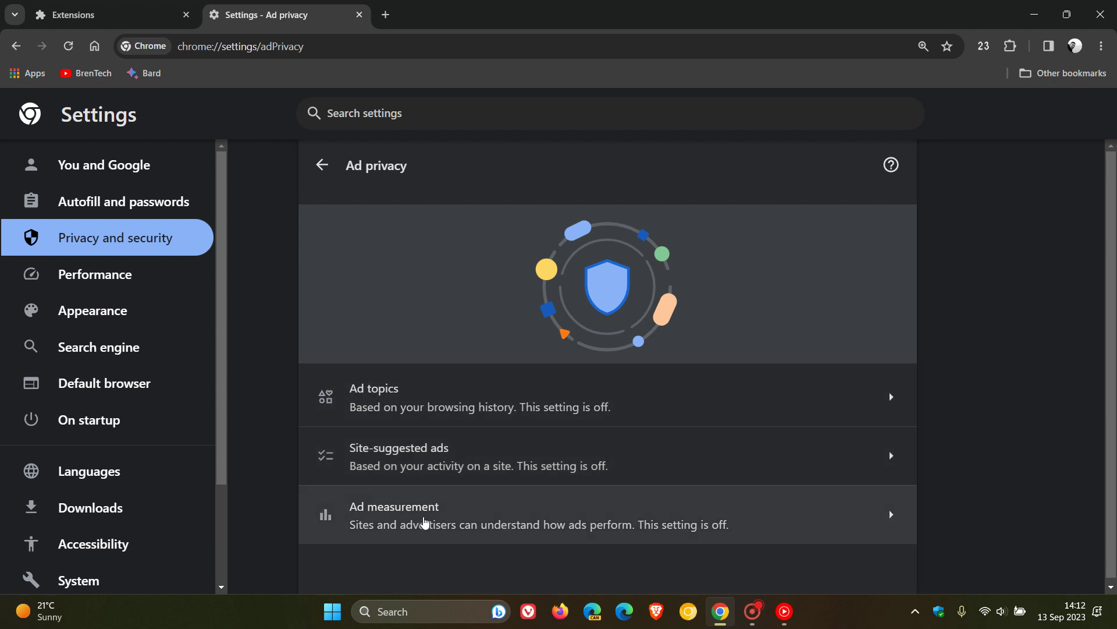
left_click(671, 391)
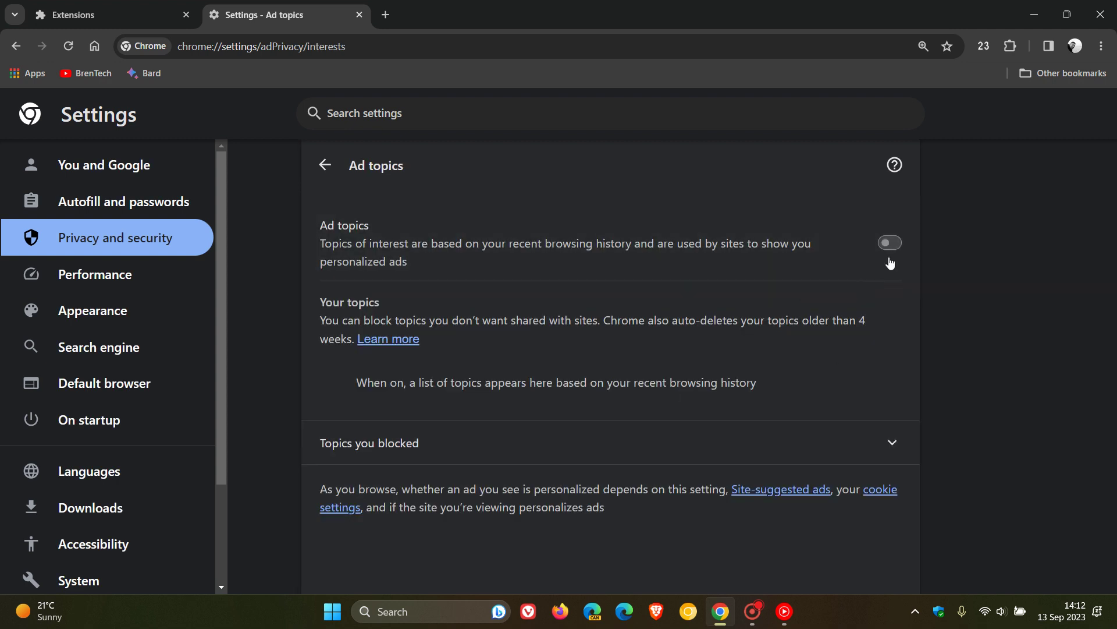
left_click(888, 243)
left_click(891, 244)
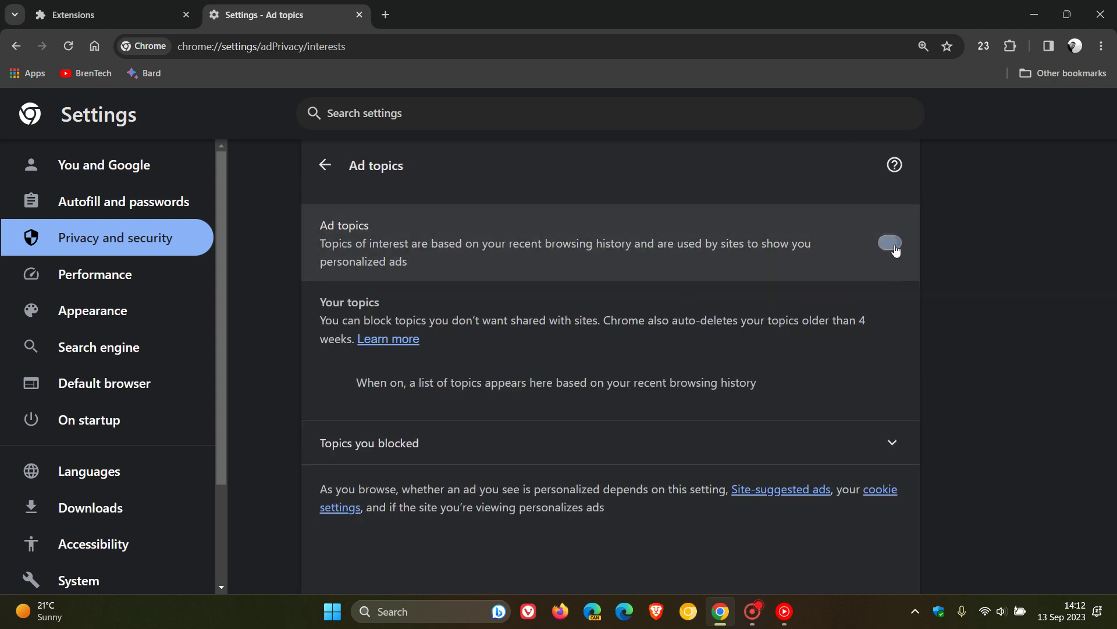
left_click(325, 166)
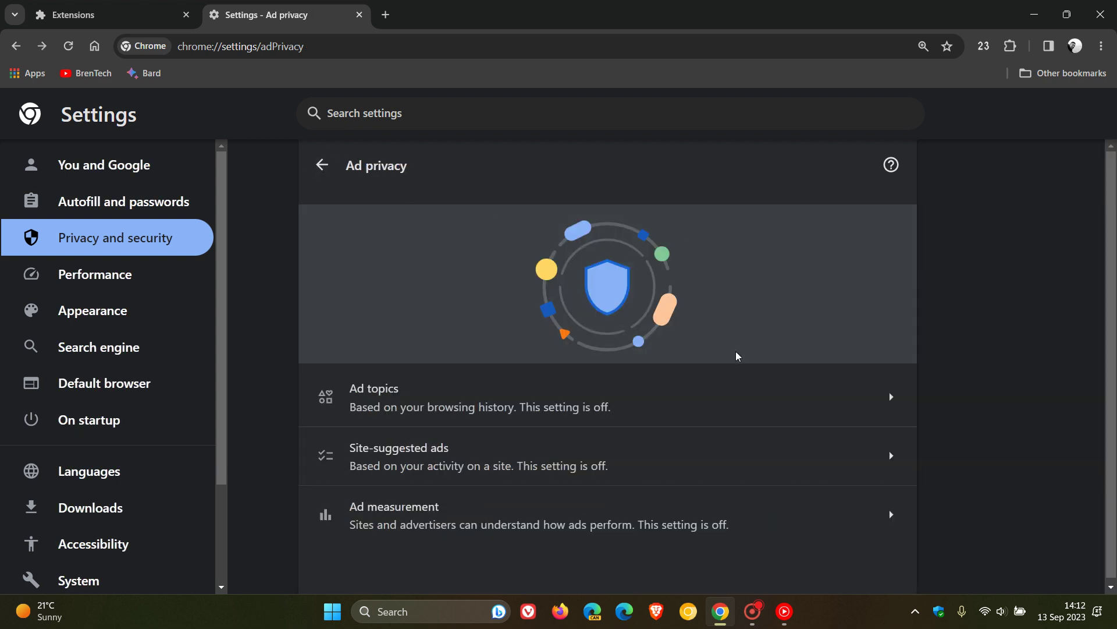
left_click(675, 450)
left_click(325, 165)
left_click(689, 520)
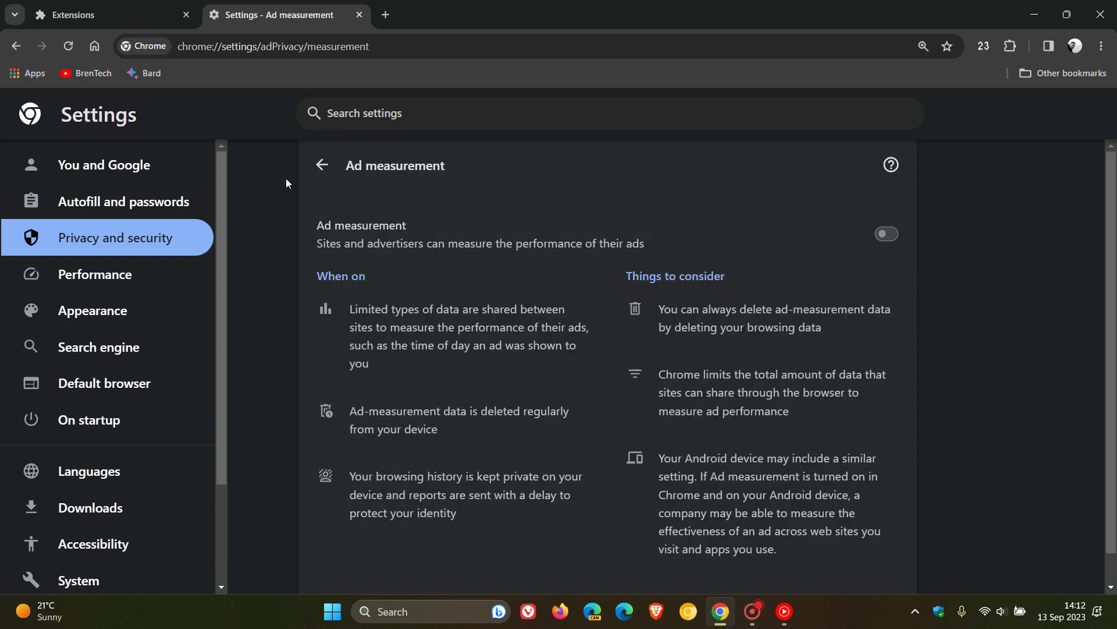
left_click(321, 165)
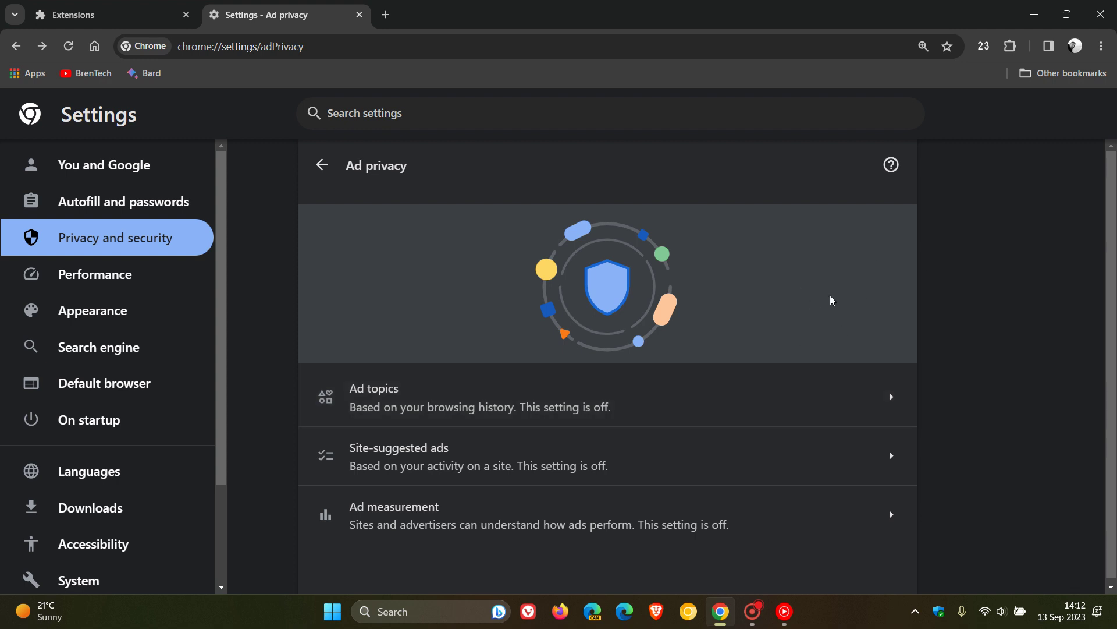
Step: On the BrenTech YouTube channel, view and dismiss the blocked third-party cookies summary
left_click(95, 47)
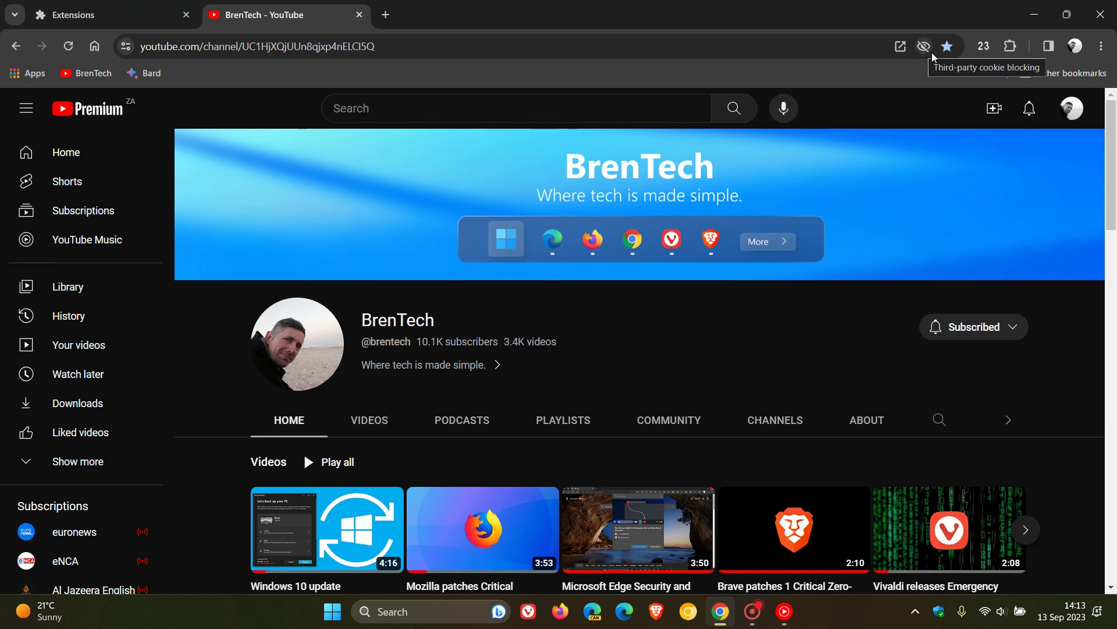
left_click(927, 47)
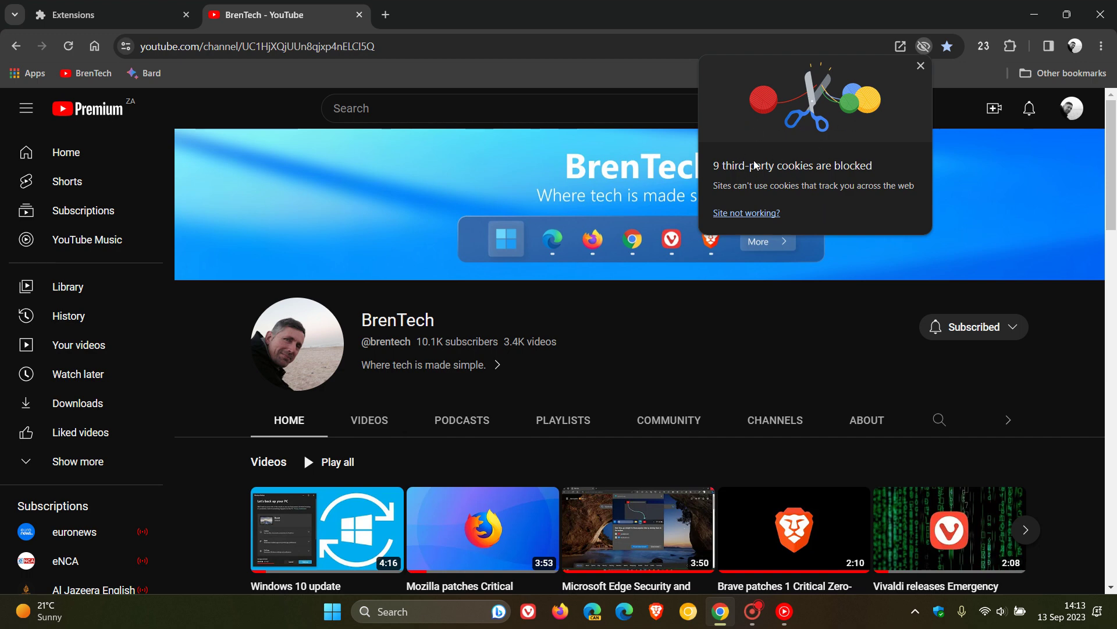
left_click(956, 79)
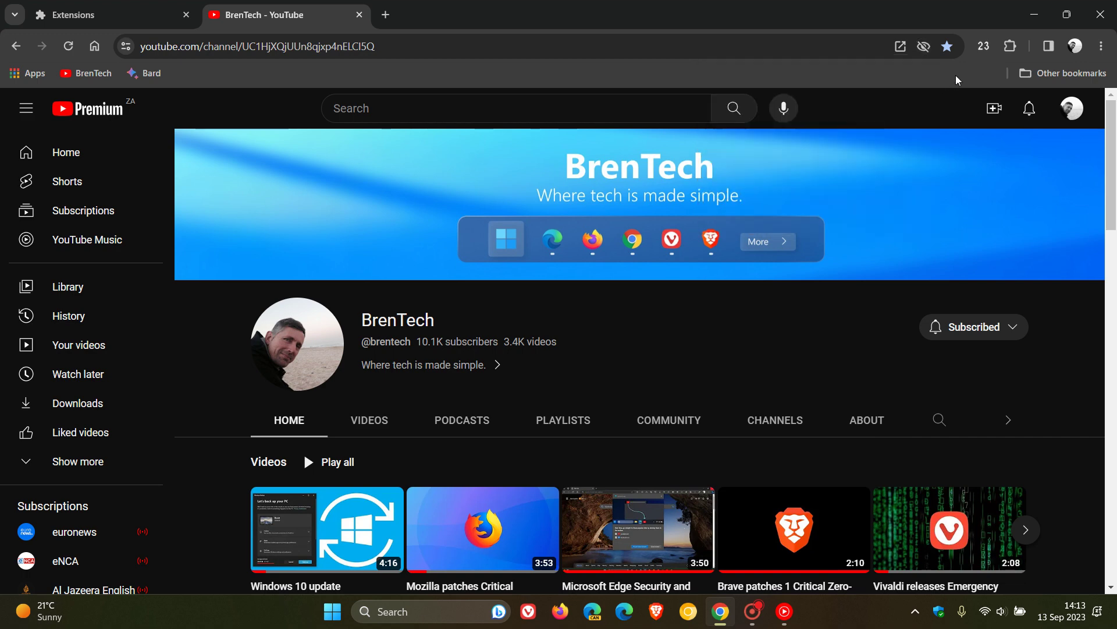
left_click(126, 46)
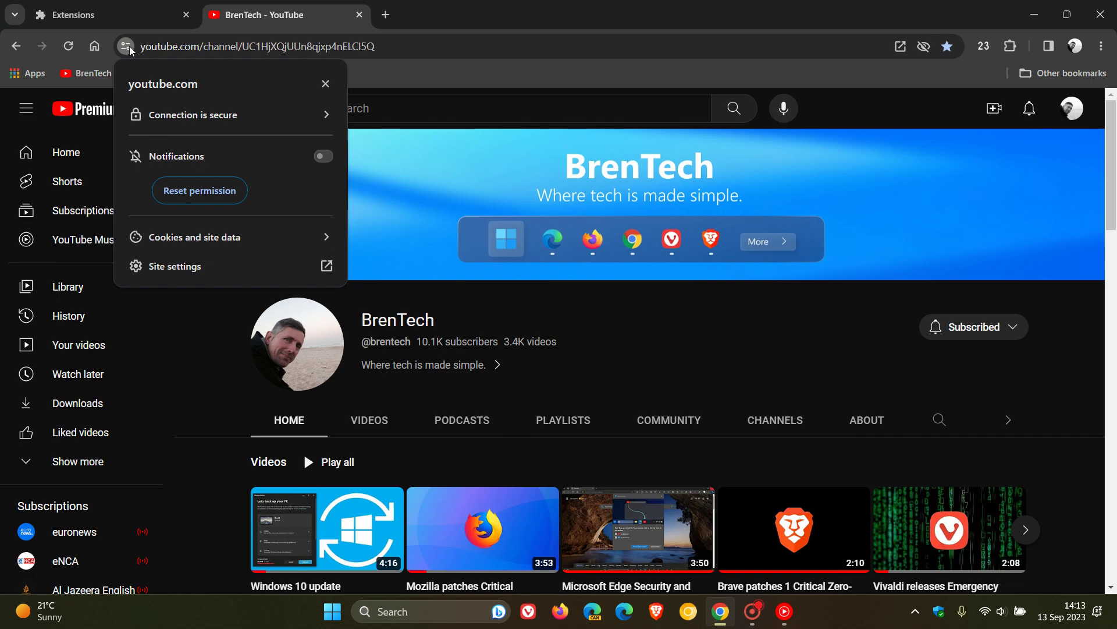
left_click(114, 36)
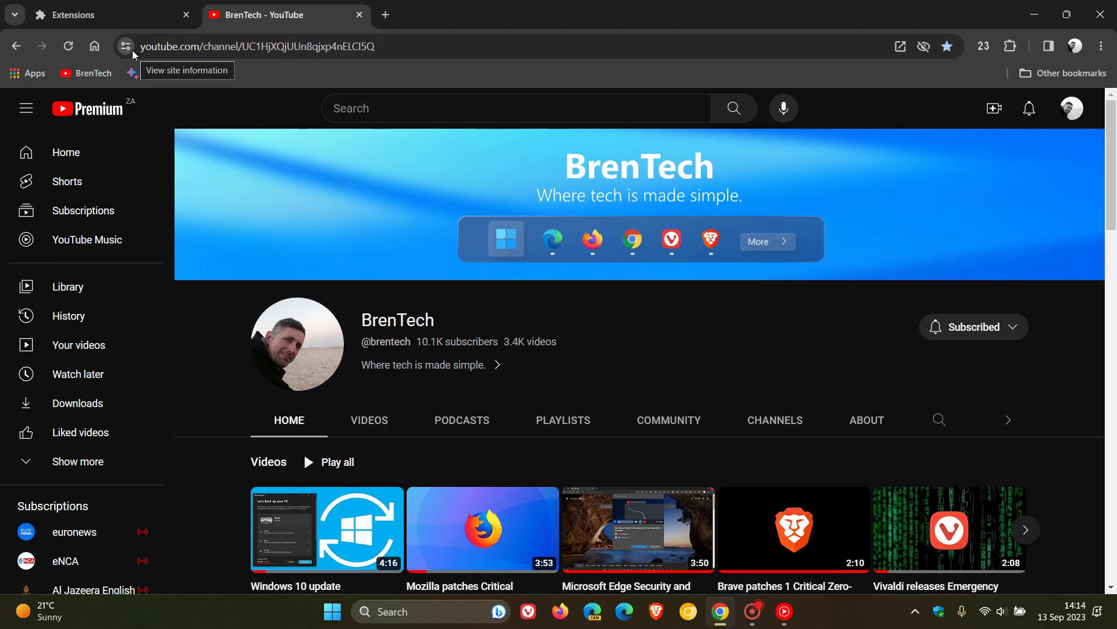
left_click(128, 47)
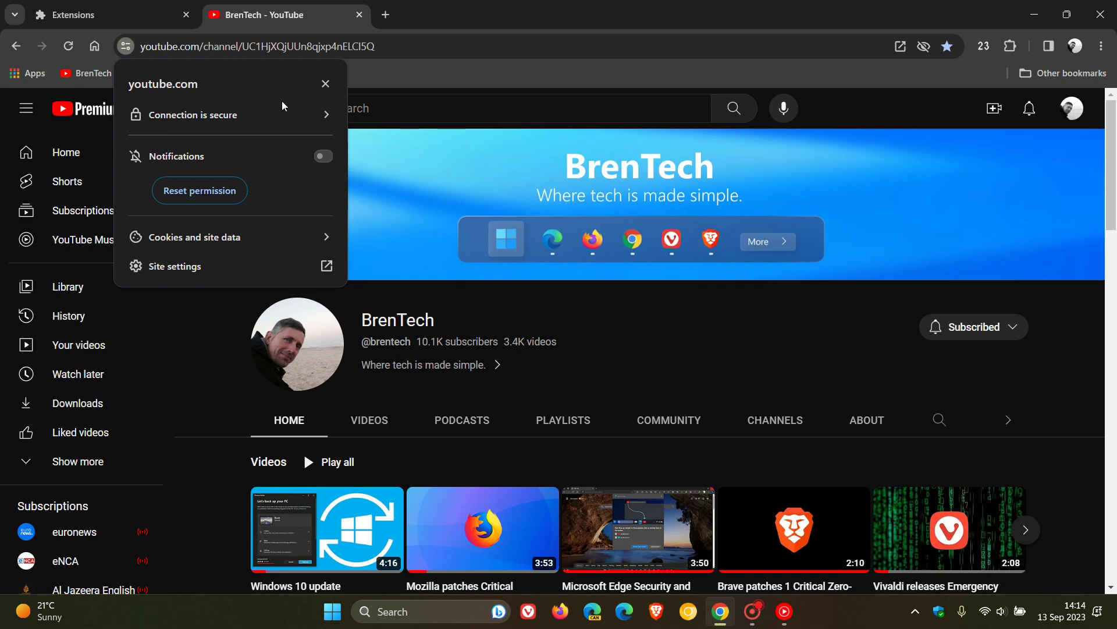
left_click(457, 77)
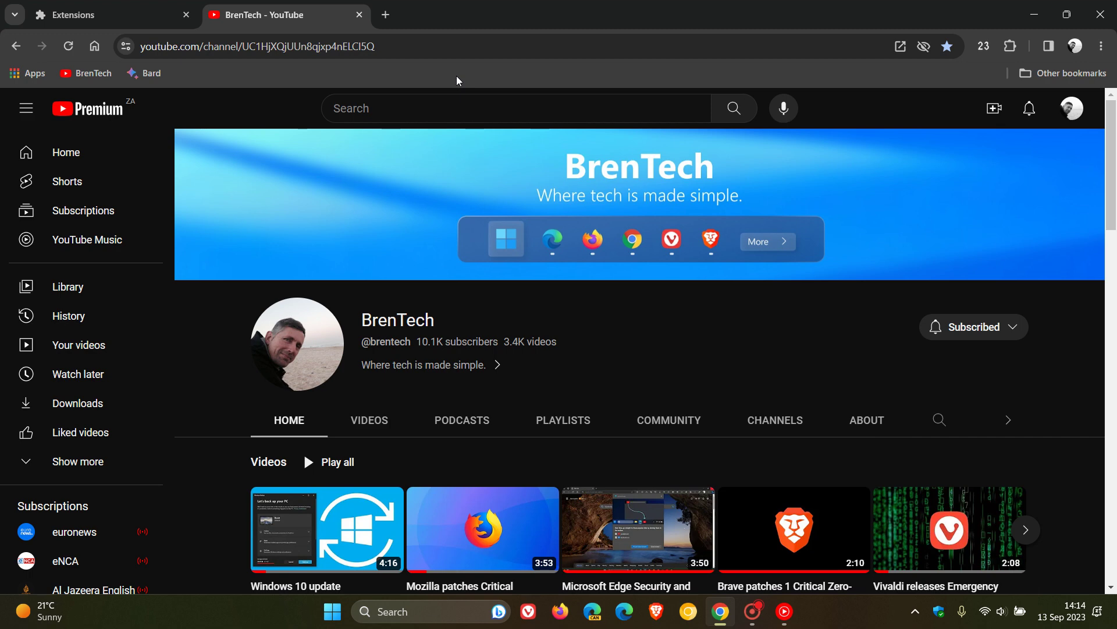
Step: Switch the second tab from the BrenTech channel back to the Google New Tab page
left_click(93, 45)
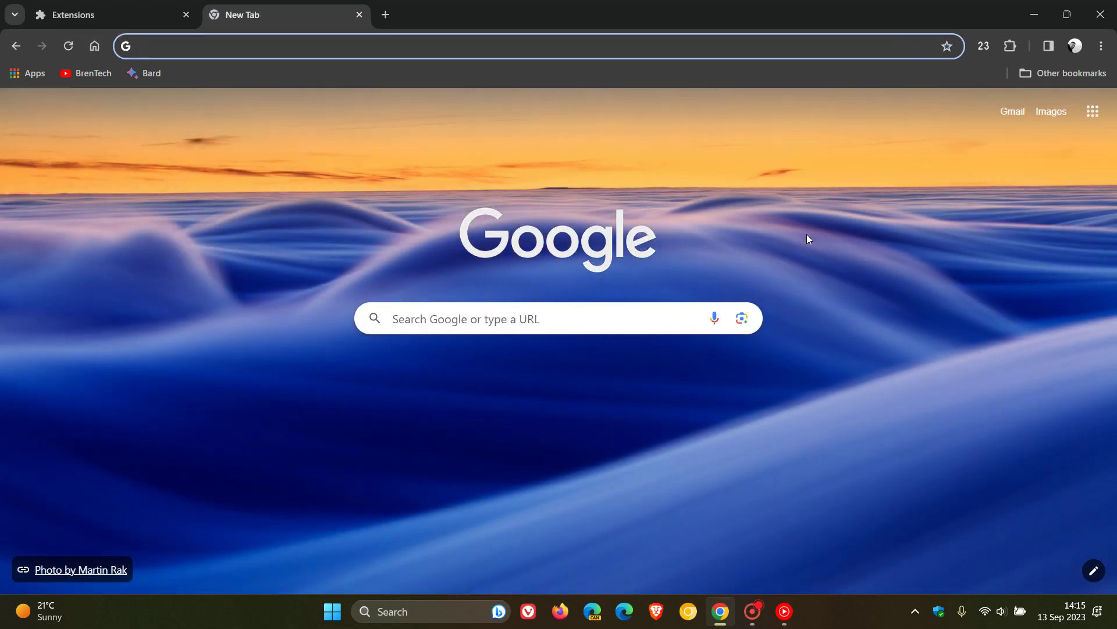